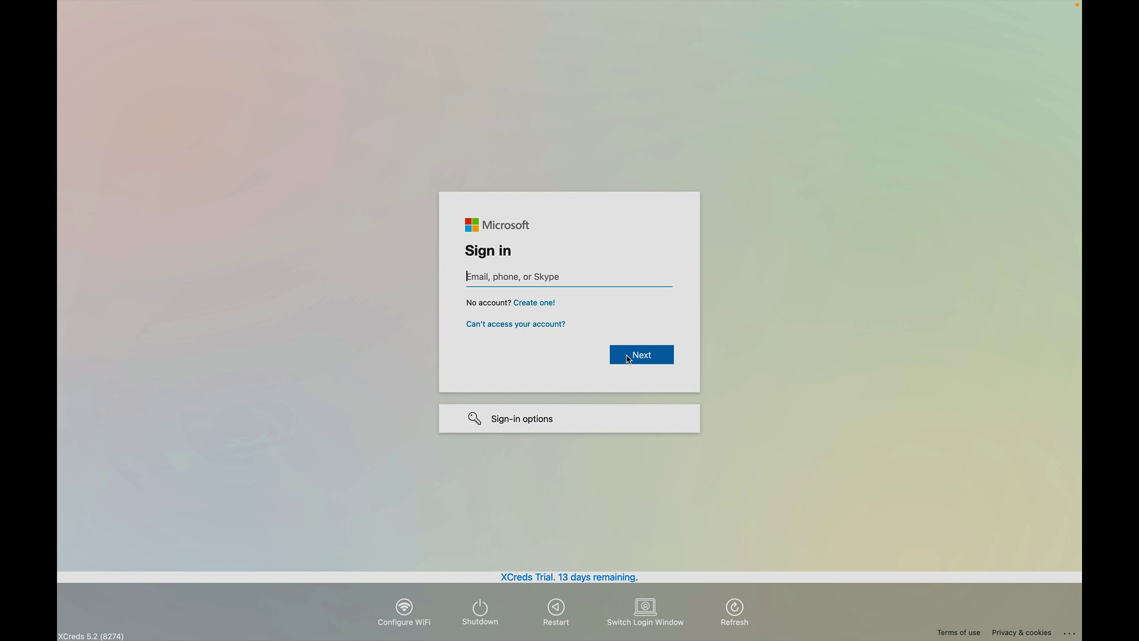
# Enter the user's Entra ID e-mail address on the XCreds Microsoft sign-in page, fixing a typo, and submit it
pyautogui.press('Return')
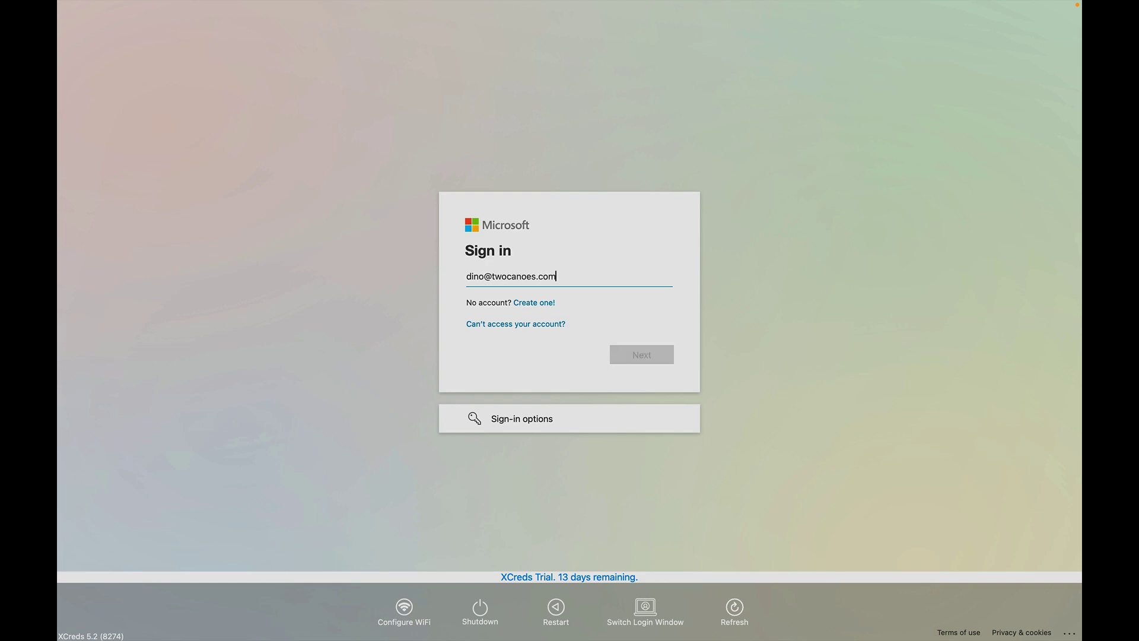
# Submit the Entra ID account password to complete the XCreds login to the Mac
pyautogui.write('••••••')
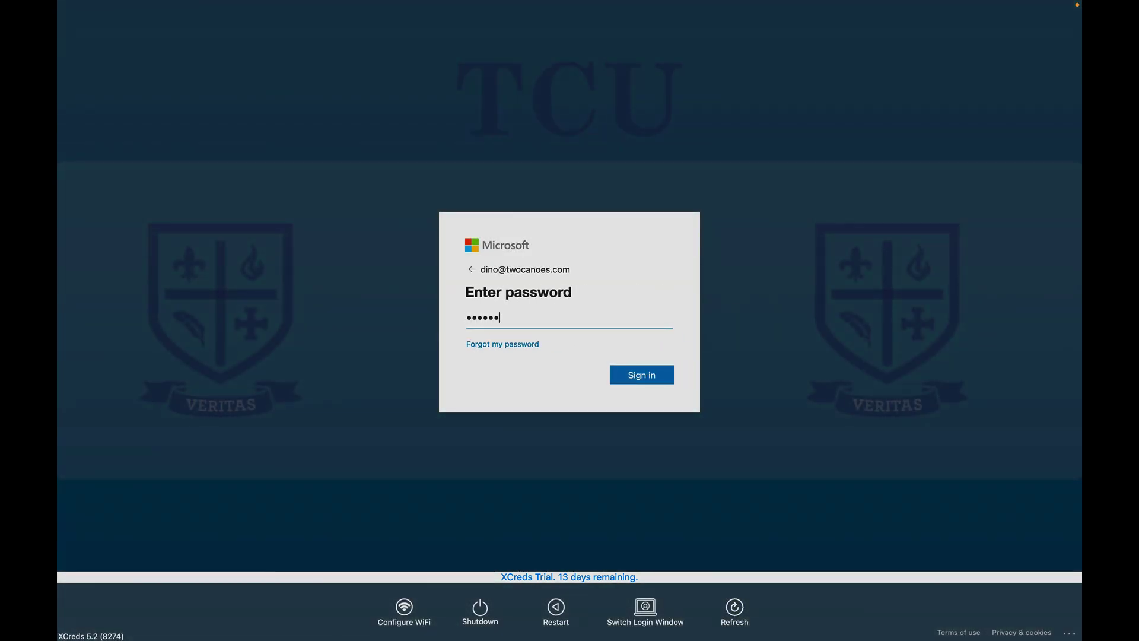
pyautogui.write('••••••')
pyautogui.press('Return')
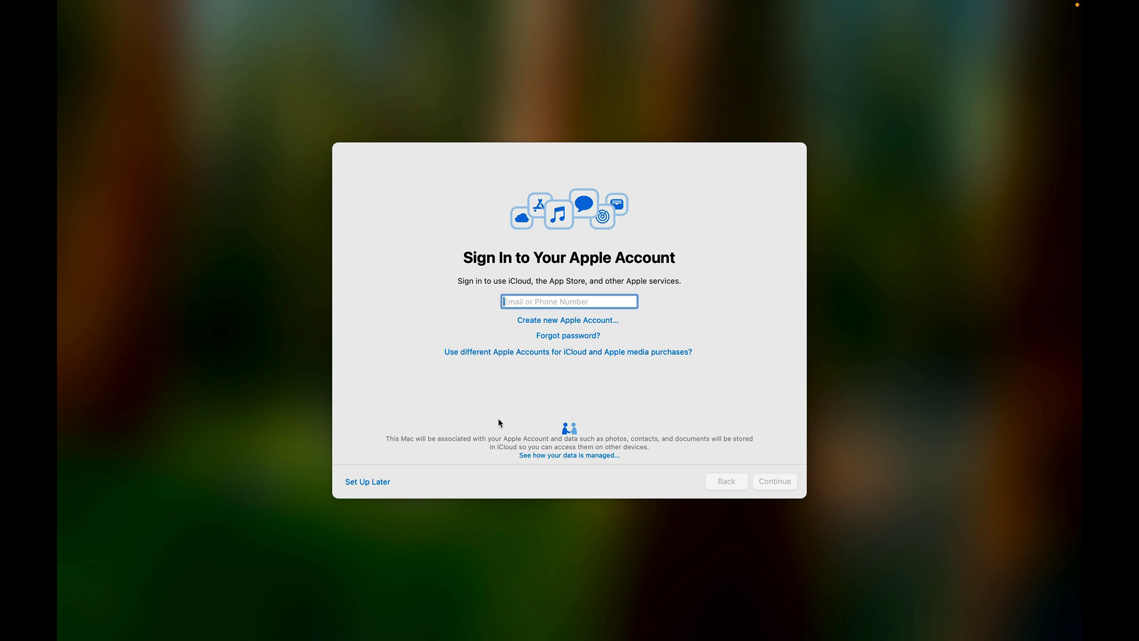
# Skip Apple Account sign-in and continue past the Welcome to Mac screen
pyautogui.click(380, 481)
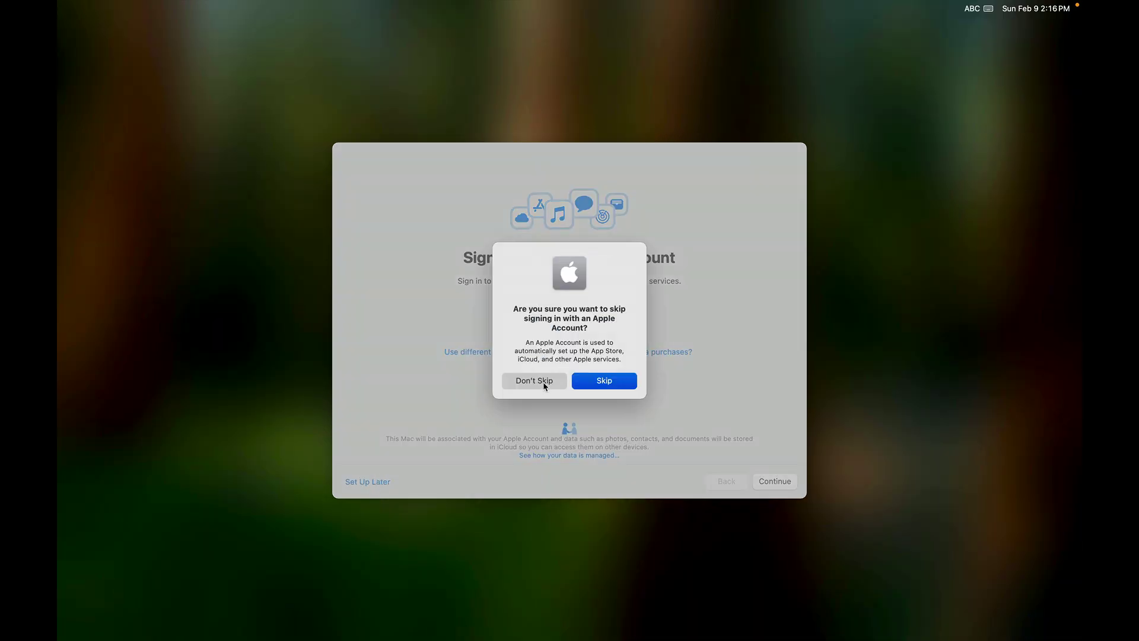
pyautogui.click(592, 383)
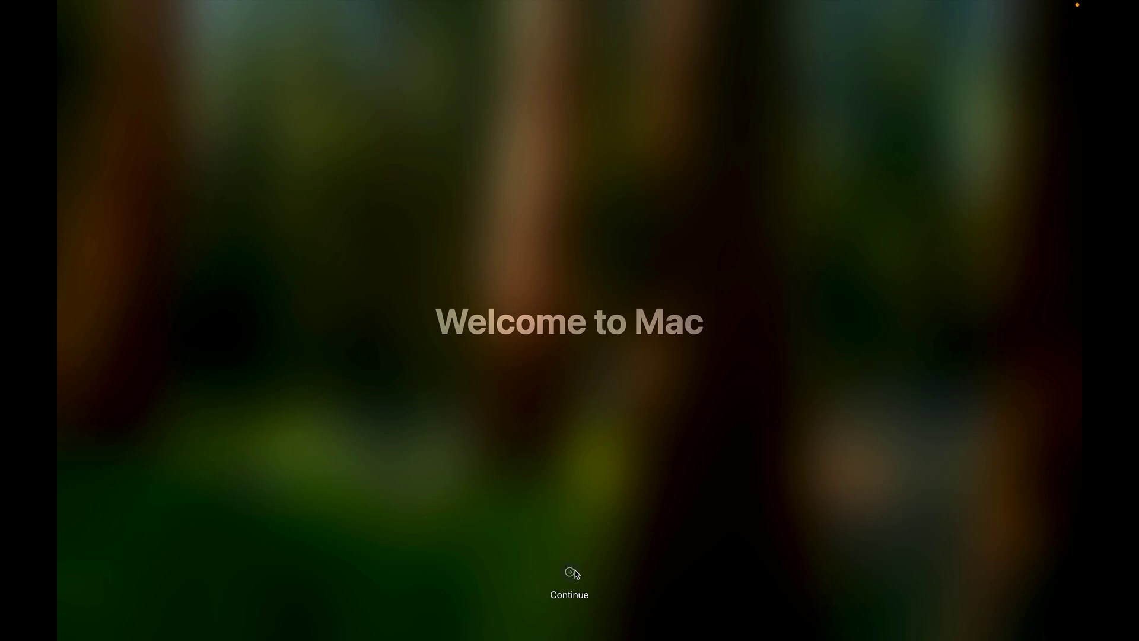
pyautogui.click(570, 572)
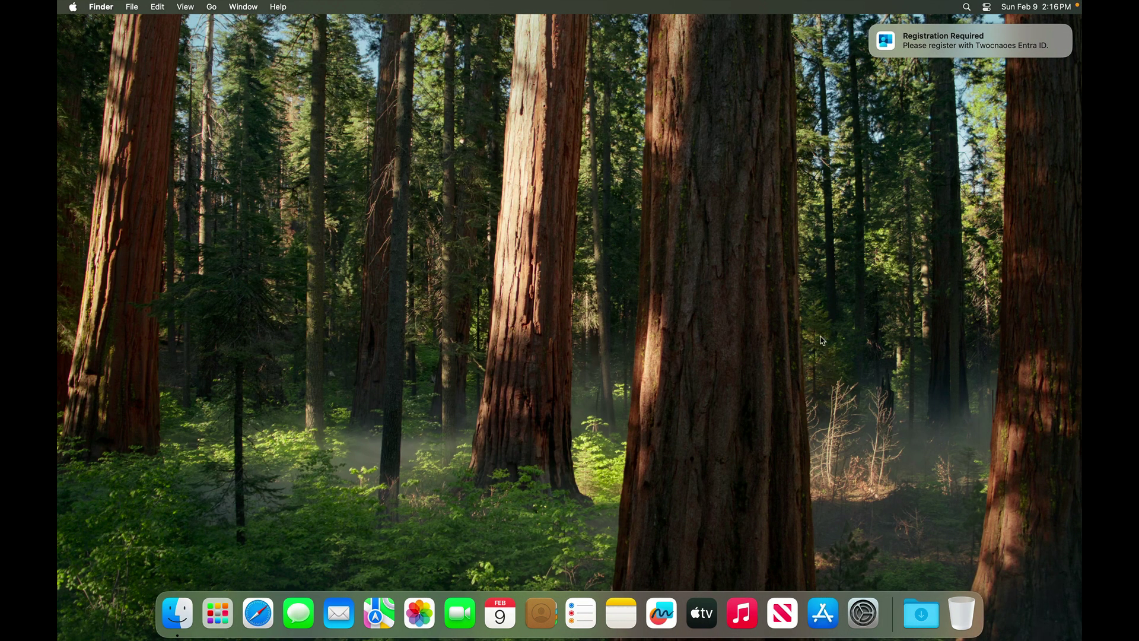
# Dismiss the Microsoft AutoUpdate data notice on the desktop
pyautogui.moveTo(918, 49)
pyautogui.moveTo(987, 37)
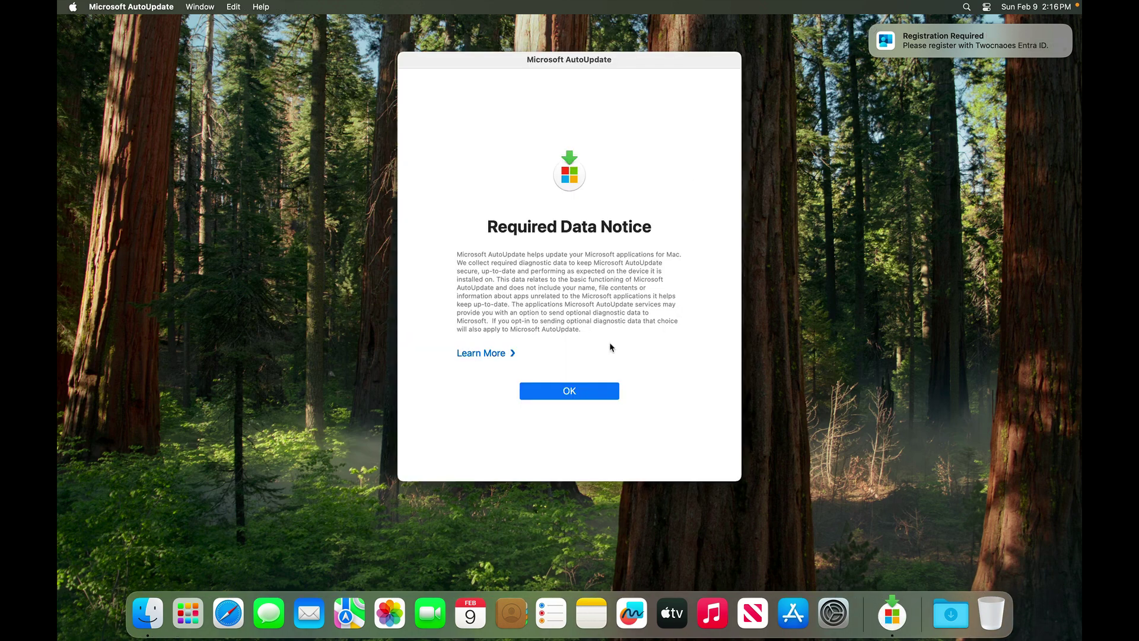
pyautogui.click(569, 391)
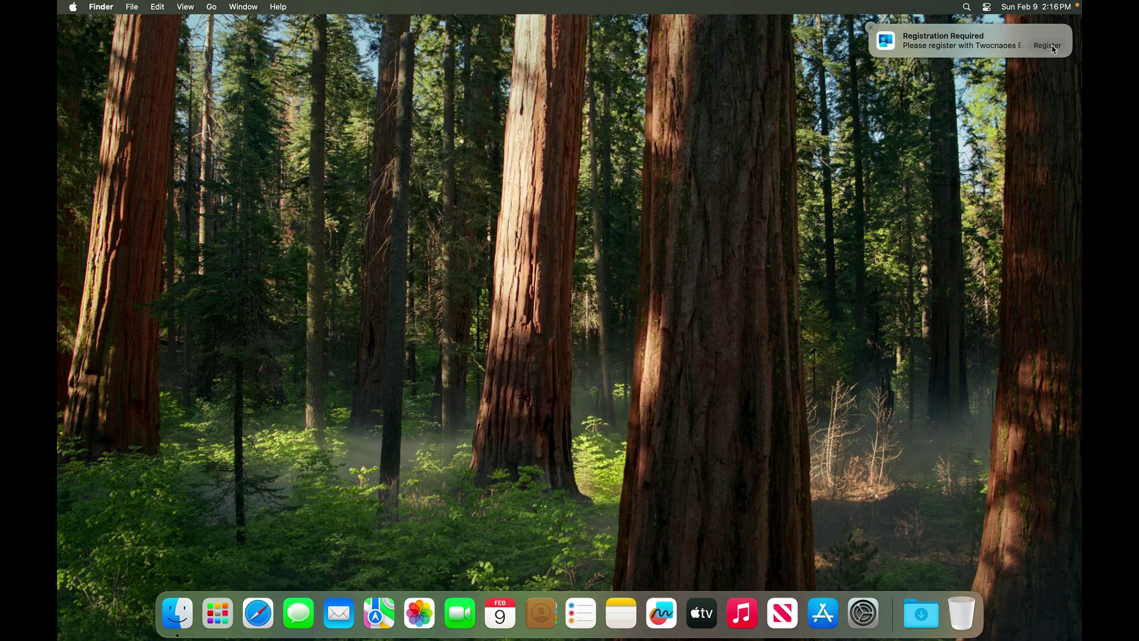
# Start Platform SSO registration from the Registration Required notification and authorise it with the local account password
pyautogui.click(1055, 49)
pyautogui.click(678, 424)
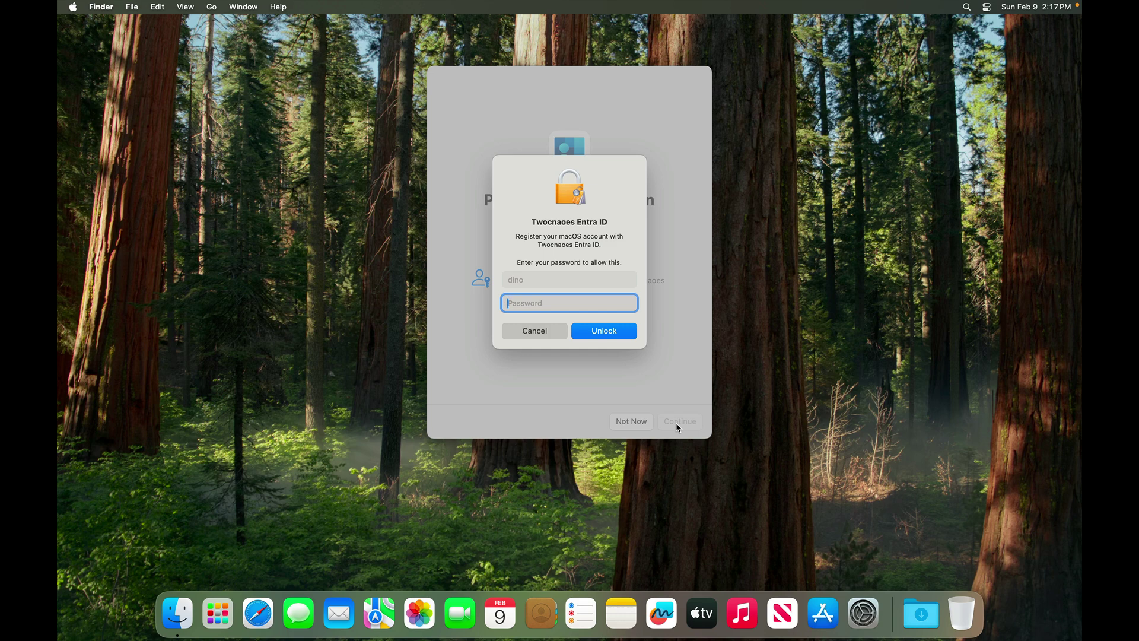
pyautogui.write('*****')
pyautogui.press('BackSpace')
pyautogui.press('BackSpace')
pyautogui.press('BackSpace')
pyautogui.press('BackSpace')
pyautogui.write('********')
pyautogui.press('BackSpace')
pyautogui.press('BackSpace')
pyautogui.press('BackSpace')
pyautogui.press('BackSpace')
pyautogui.press('BackSpace')
pyautogui.press('BackSpace')
pyautogui.press('BackSpace')
pyautogui.press('BackSpace')
pyautogui.write('***********')
pyautogui.press('Return')
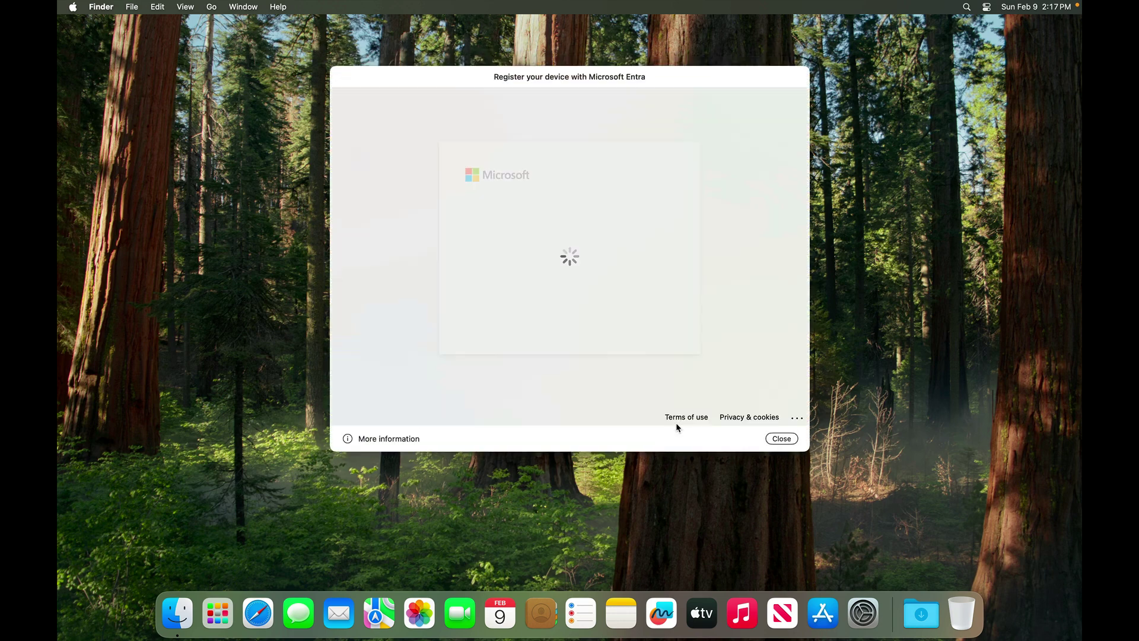
# Sign in to the Register your device window with the Entra account e-mail and password
pyautogui.write('d')
pyautogui.press('BackSpace')
pyautogui.write('dem')
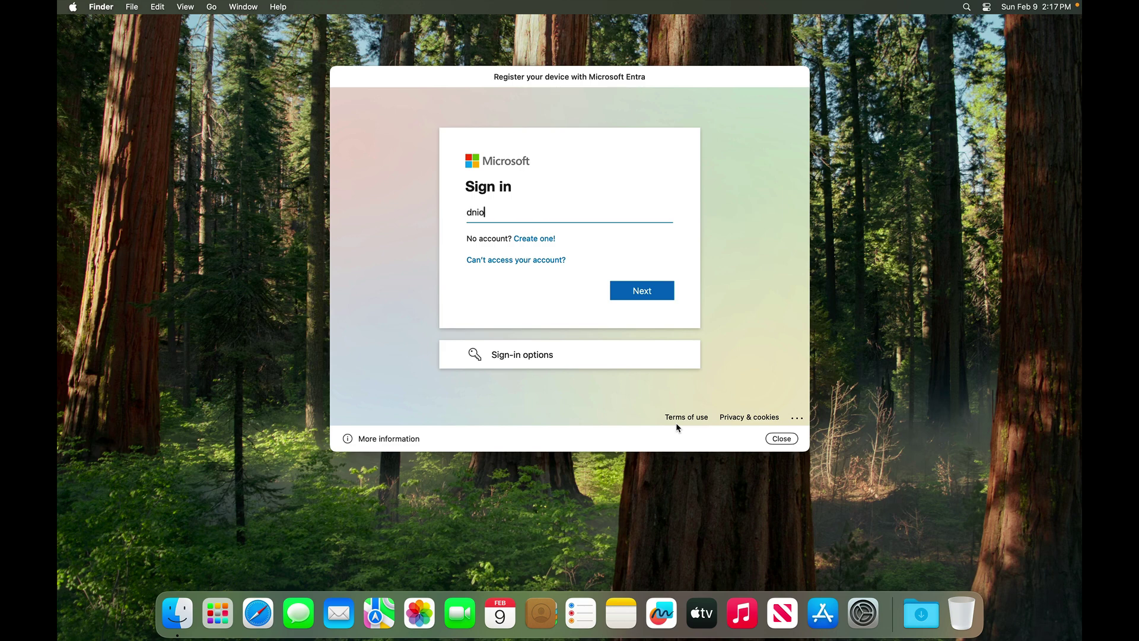
pyautogui.press('BackSpace')
pyautogui.press('BackSpace')
pyautogui.press('Return')
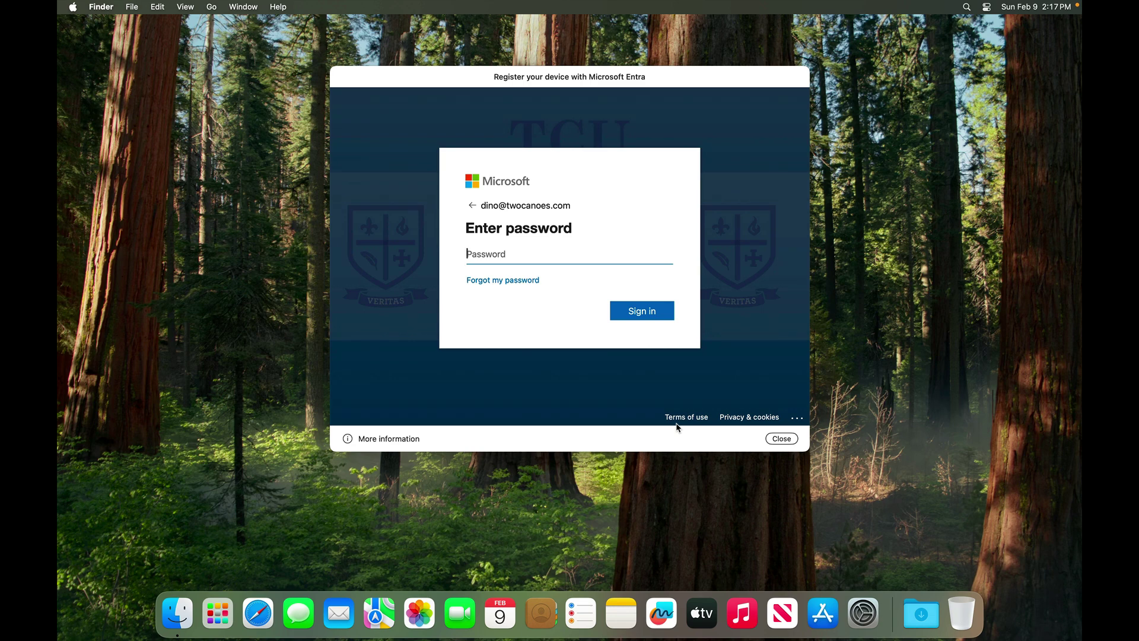
pyautogui.write('•••••••••••')
pyautogui.press('Return')
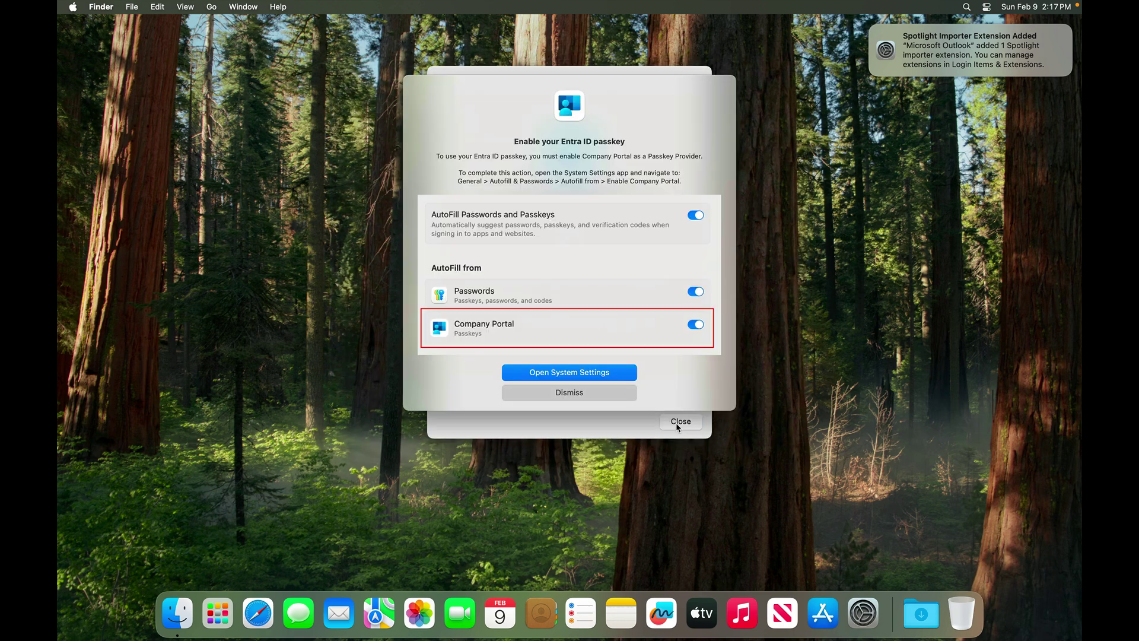
# Enable Company Portal under AutoFill from in System Settings and close the Registration Complete window
pyautogui.click(580, 368)
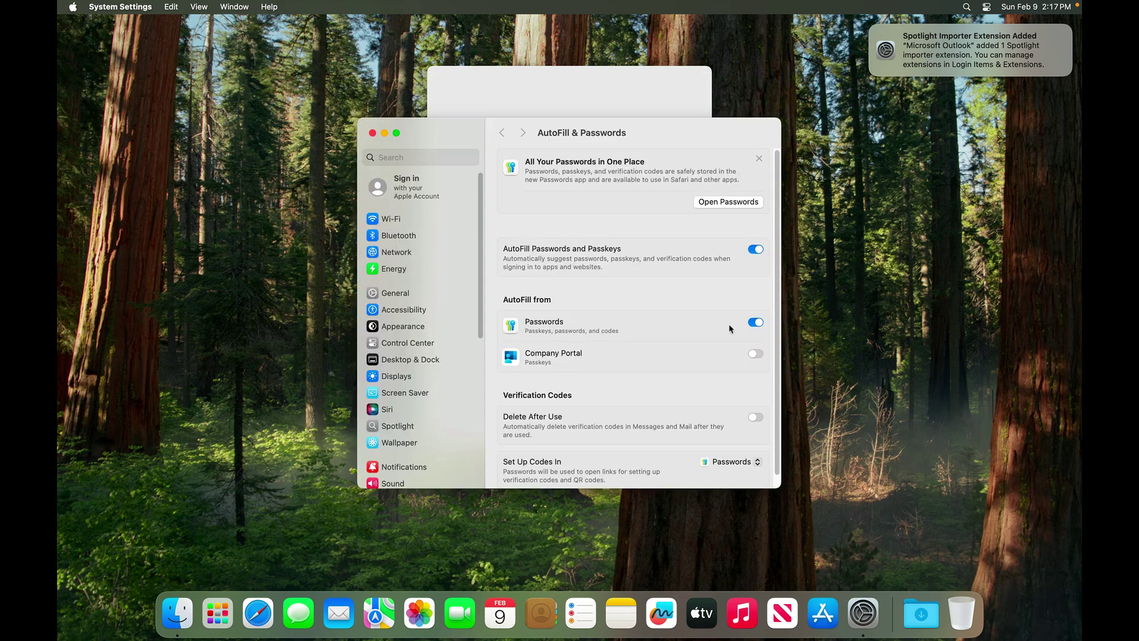
pyautogui.click(755, 354)
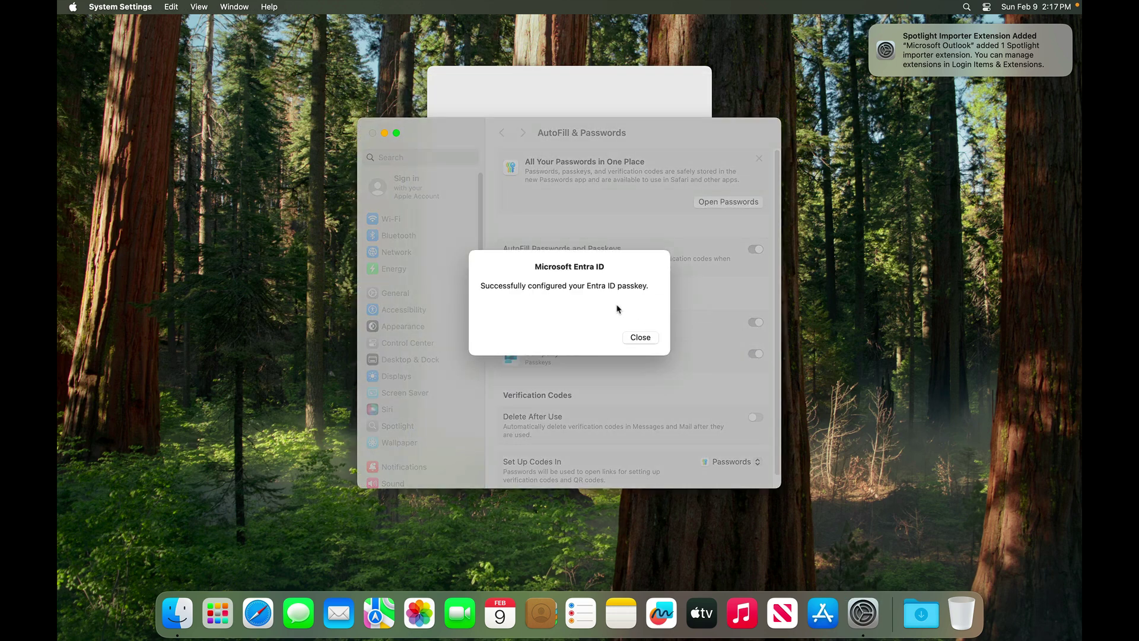
pyautogui.click(640, 337)
pyautogui.click(594, 112)
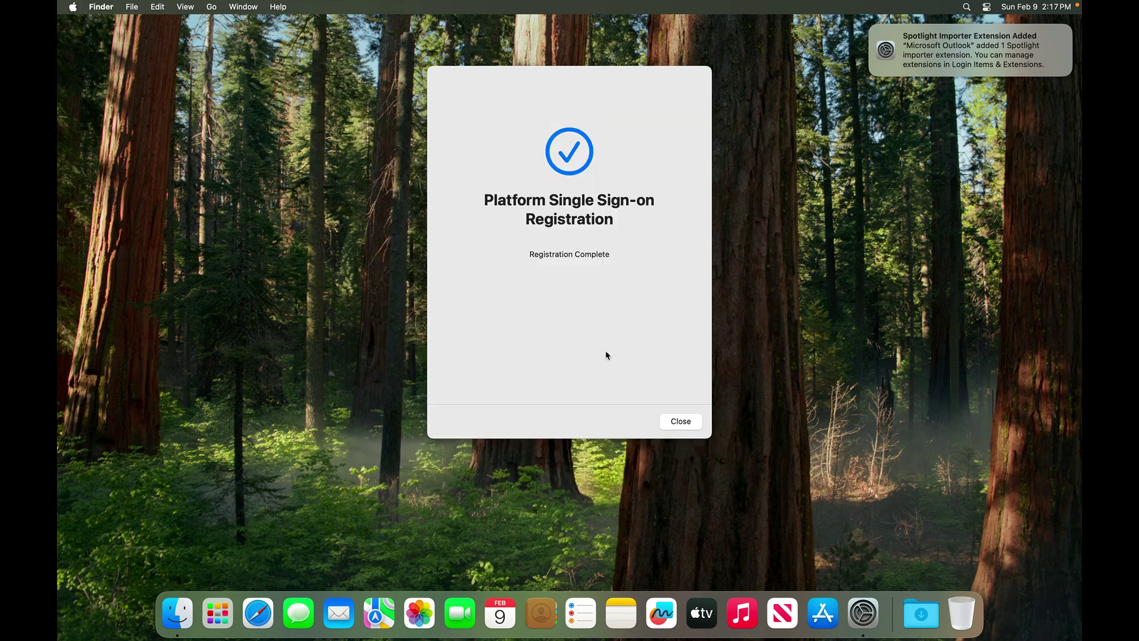
pyautogui.click(681, 421)
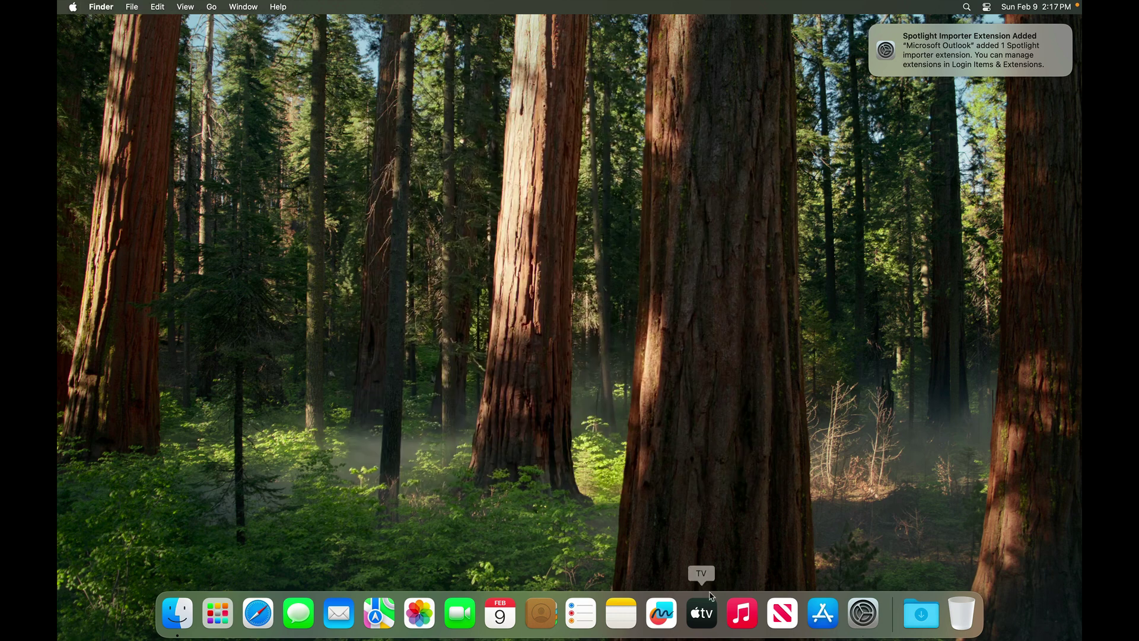
# Check the user's details in Users & Groups show Platform SSO registered with tokens, then quit System Settings
pyautogui.click(863, 613)
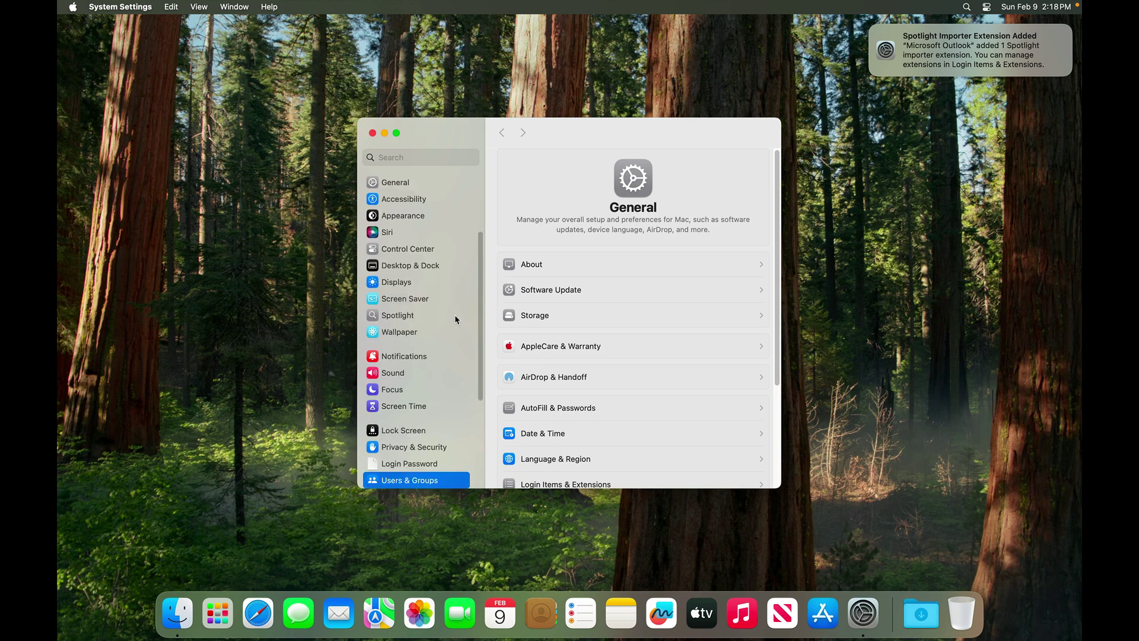
pyautogui.click(758, 160)
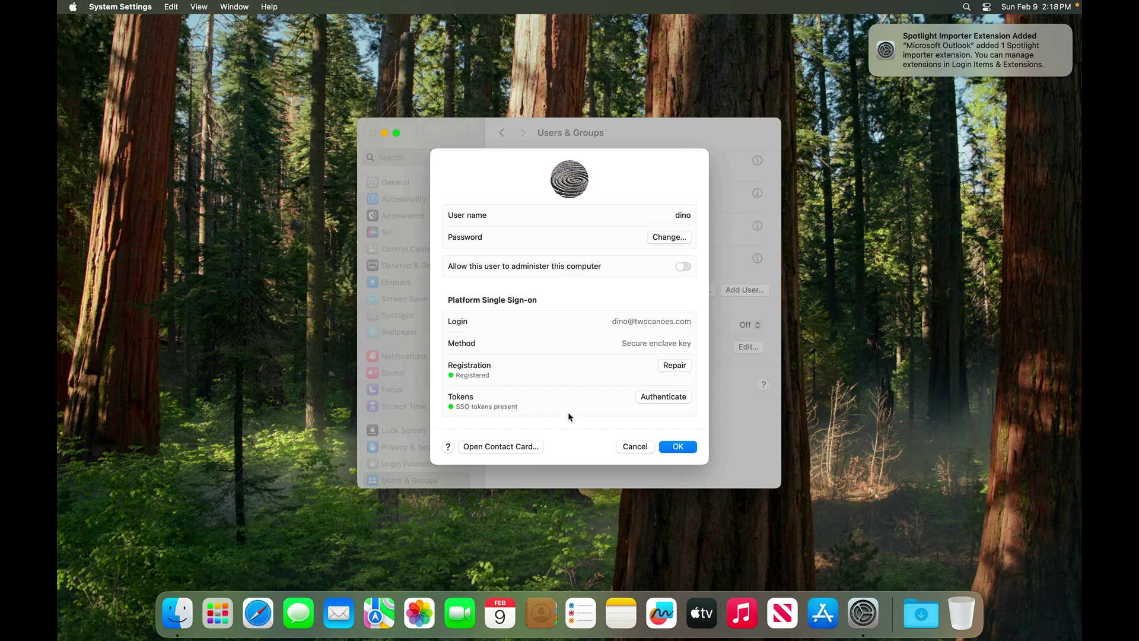
pyautogui.click(629, 447)
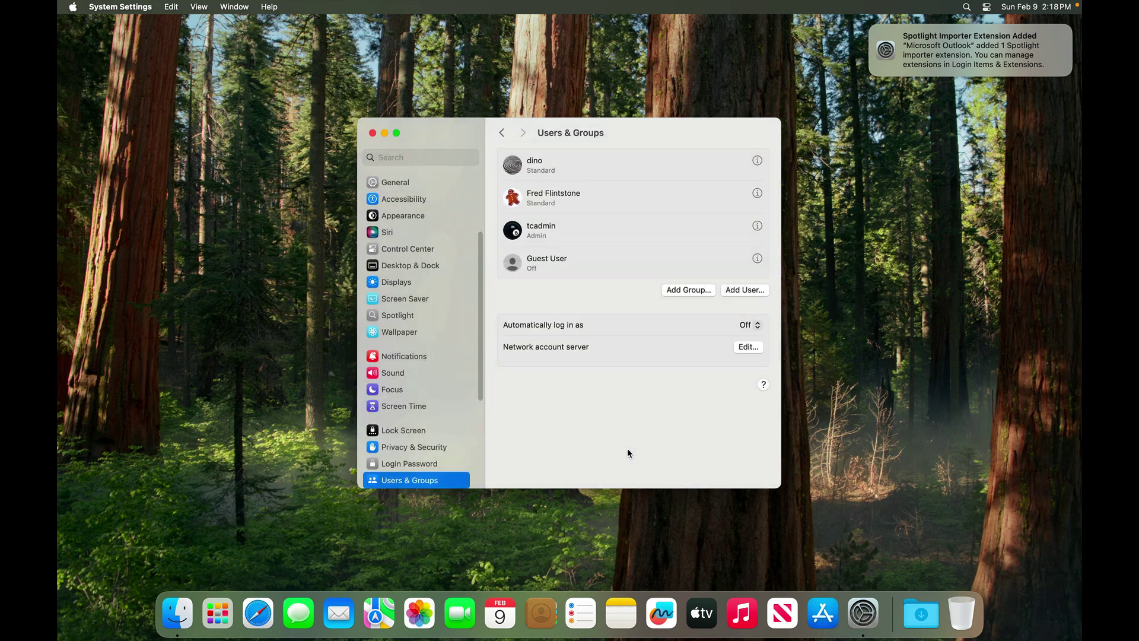
pyautogui.press('super+q')
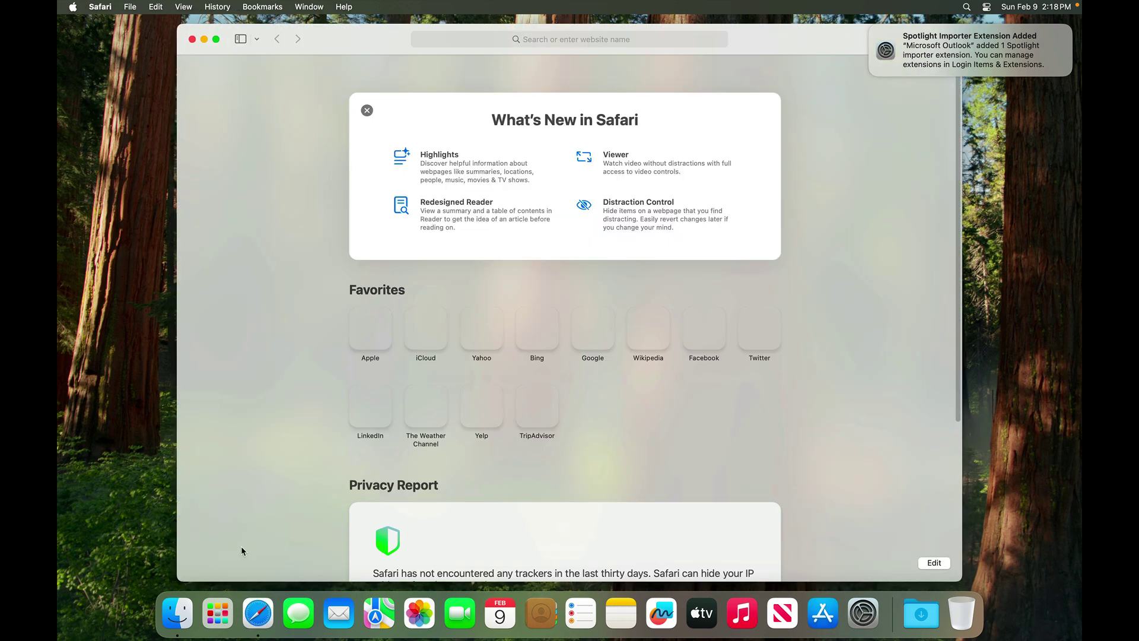
# Load azure.com in Safari and sign in to the Azure portal via SSO, then quit Safari
pyautogui.write('azure.com')
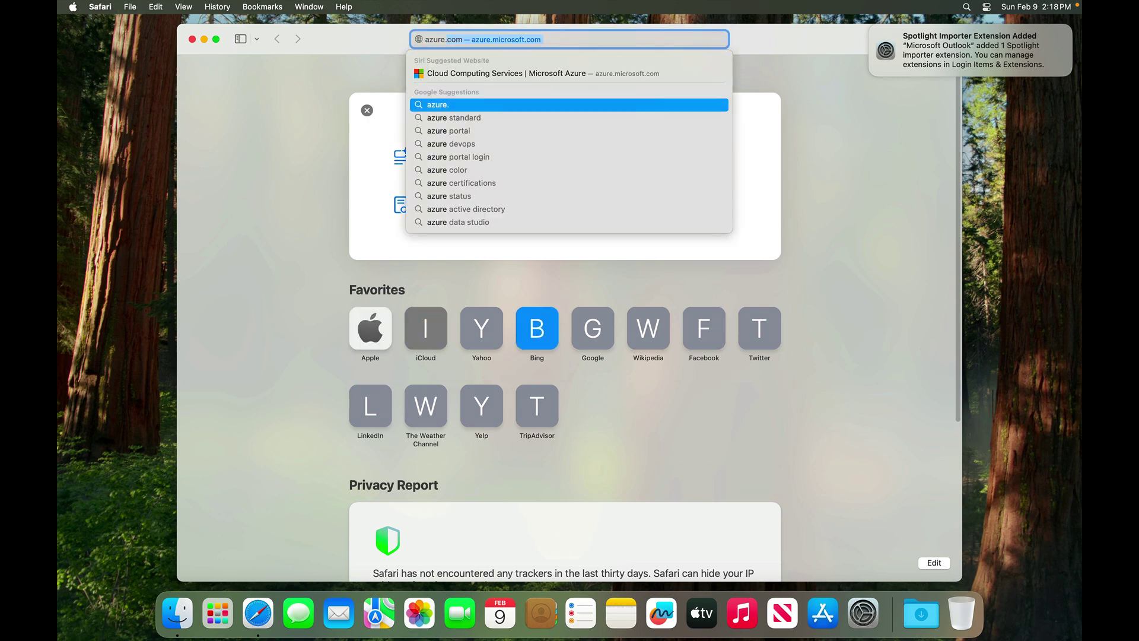
pyautogui.press('Return')
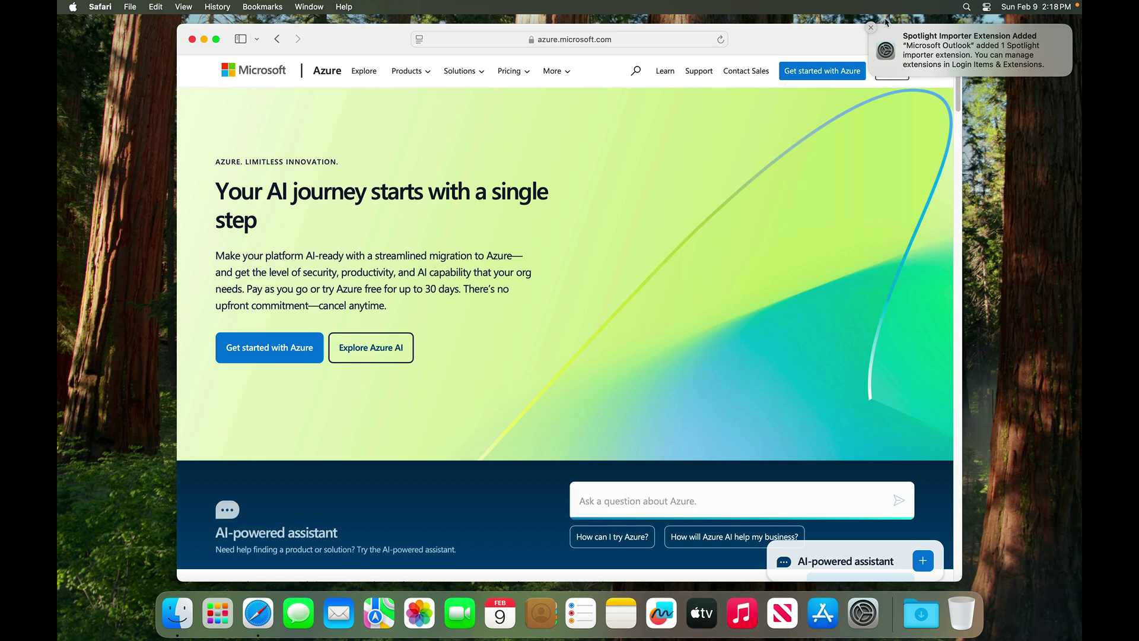
pyautogui.click(894, 71)
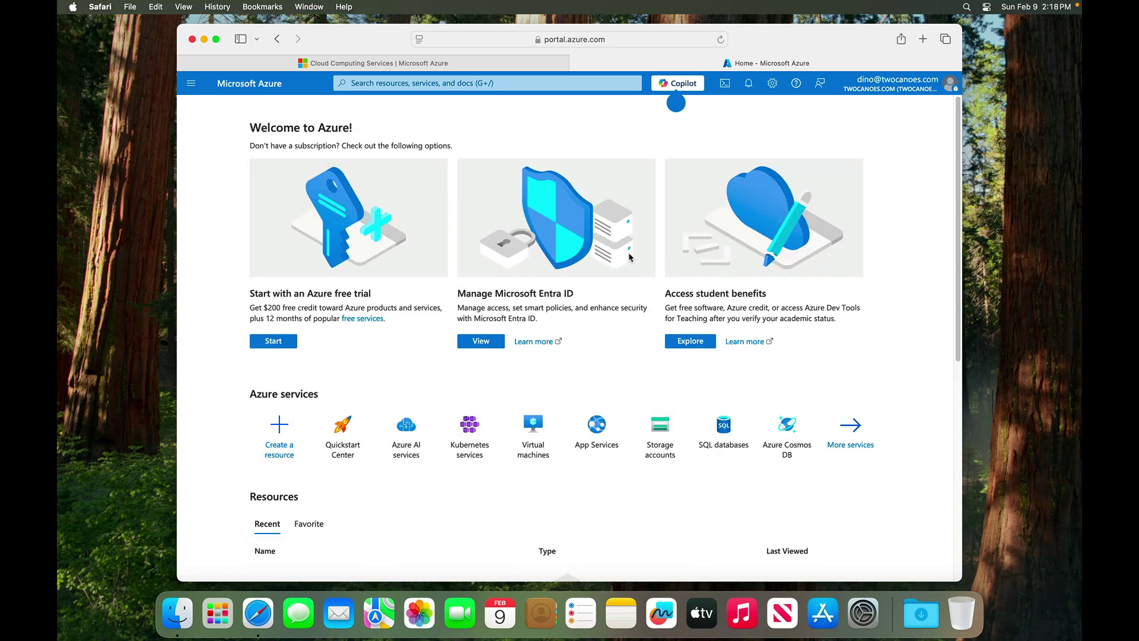
pyautogui.press('super+q')
# Launch Microsoft Excel from the Finder Applications folder
pyautogui.click(579, 254)
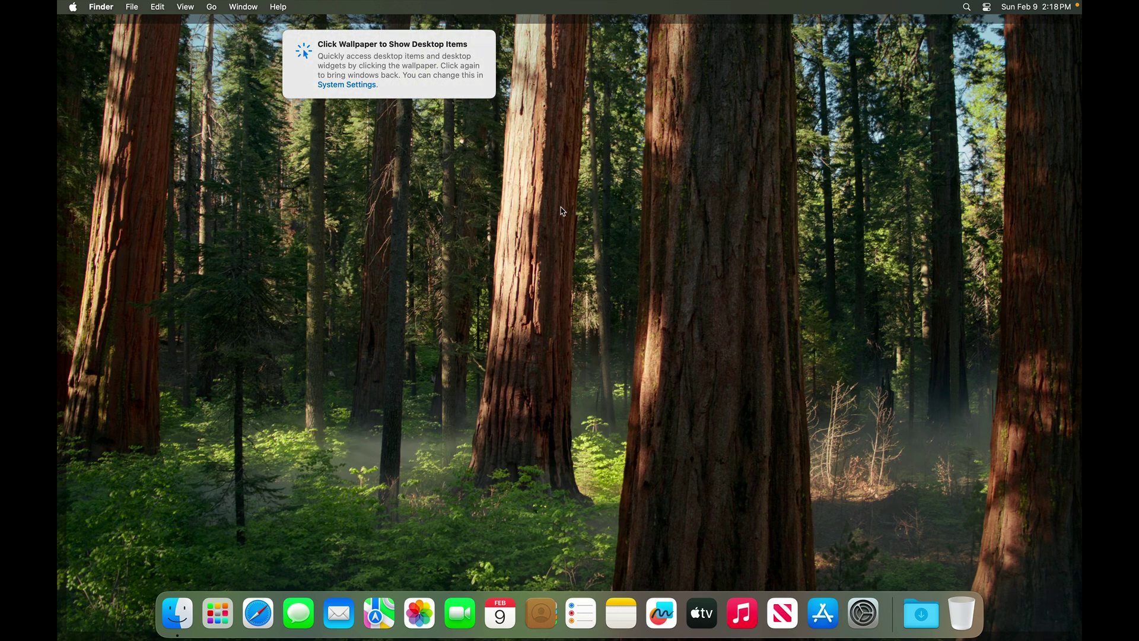
pyautogui.click(198, 598)
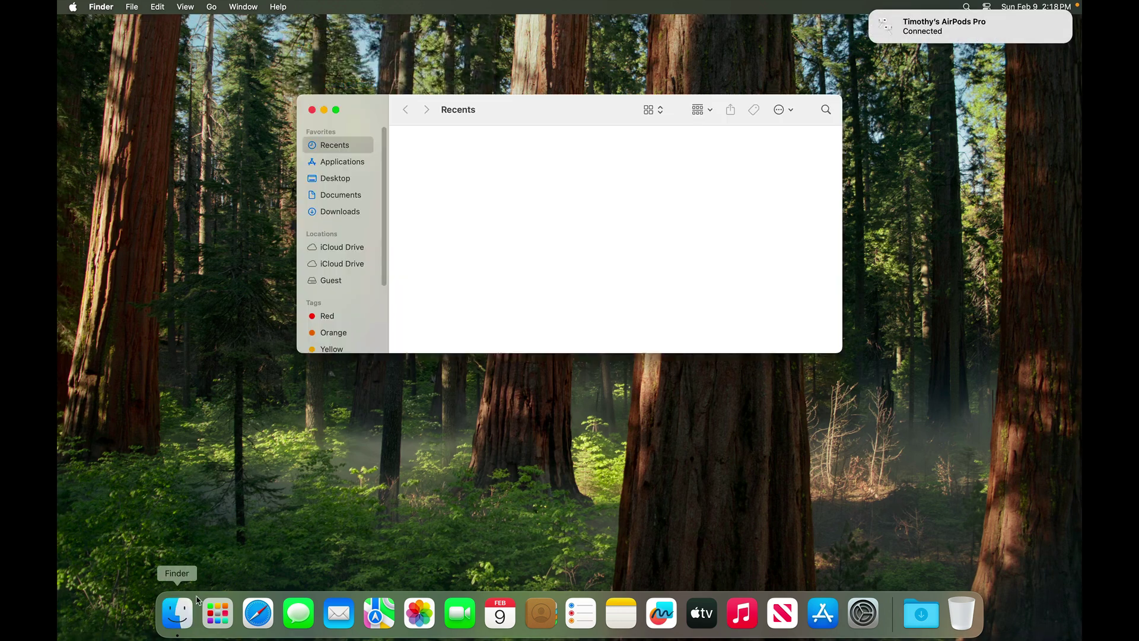
pyautogui.press('super+shift+a')
pyautogui.write('mi')
pyautogui.press('Right')
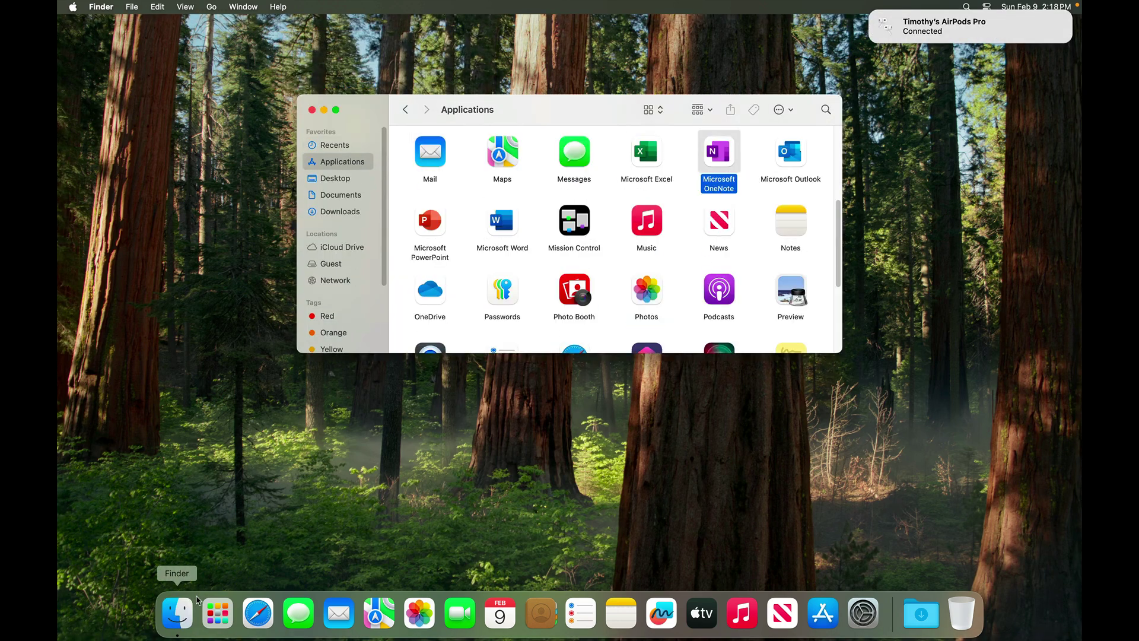
pyautogui.press('Left')
pyautogui.press('super+o')
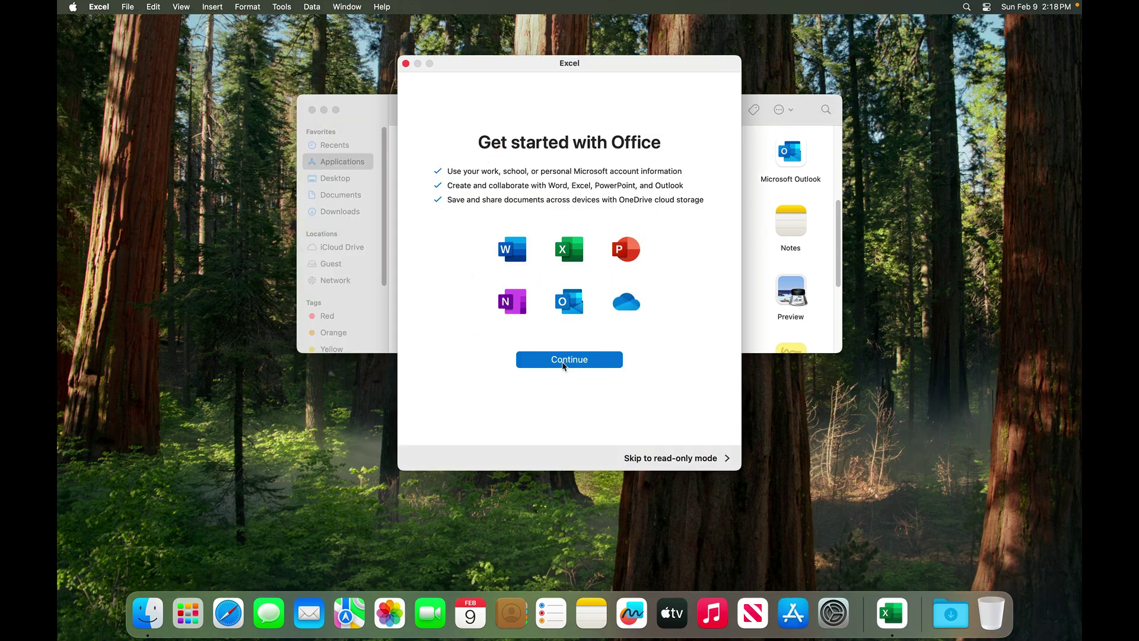
# Complete Excel's Office welcome setup in view-only mode, then quit Excel from the template gallery
pyautogui.click(563, 360)
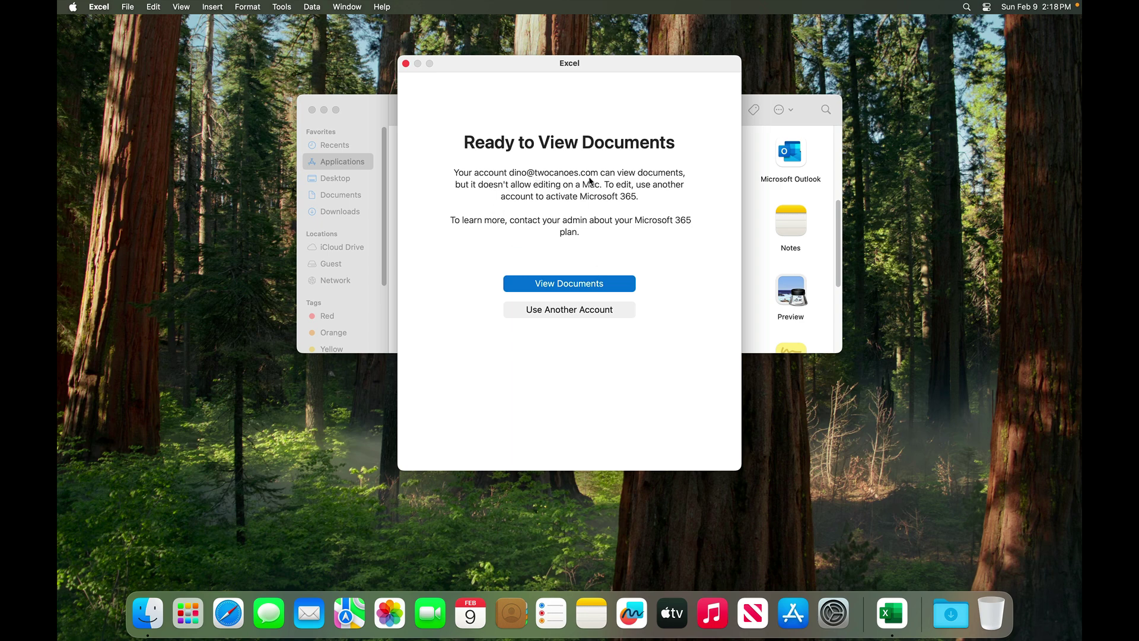
pyautogui.click(573, 285)
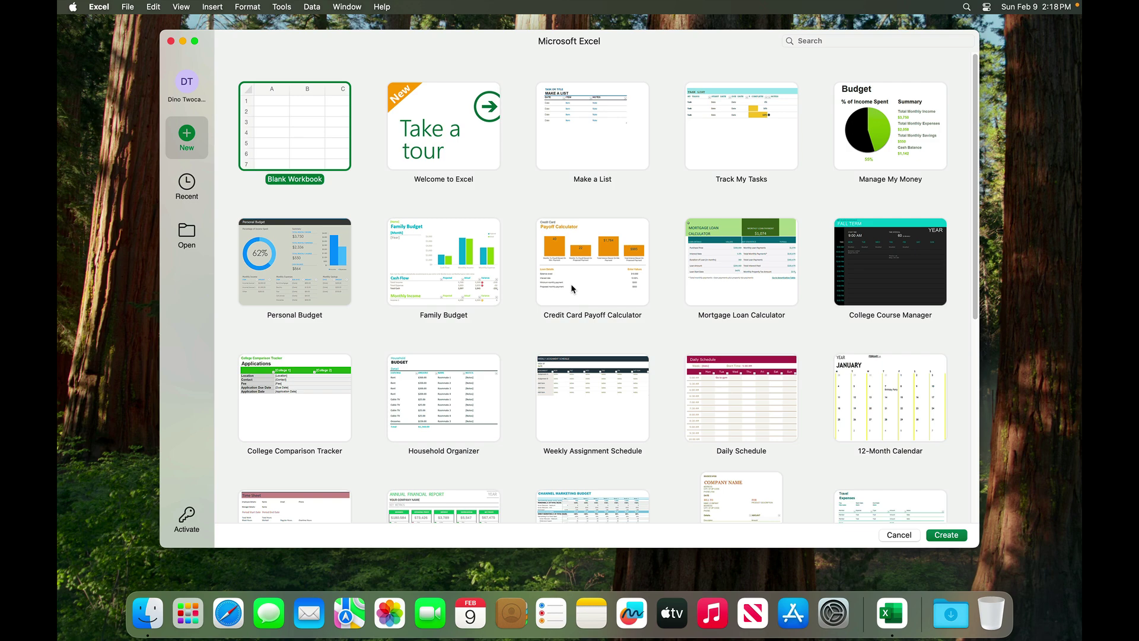
pyautogui.moveTo(555, 43)
pyautogui.mouseDown()
pyautogui.moveTo(539, 43)
pyautogui.moveTo(539, 30)
pyautogui.mouseUp()
pyautogui.press('super+q')
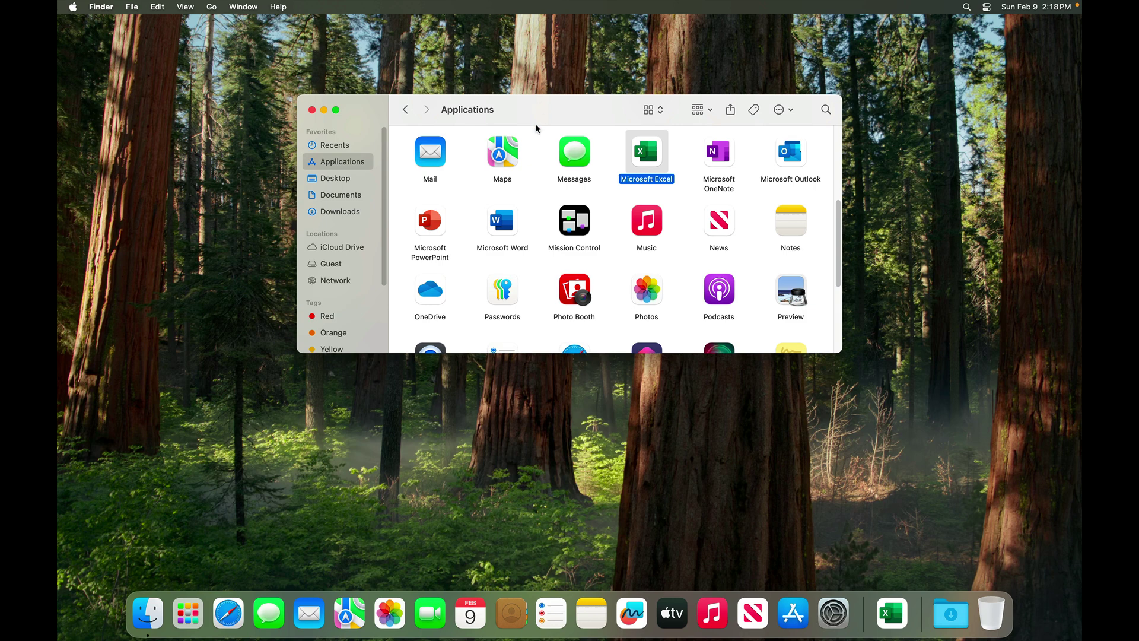
# Close the Applications window and log out of the Mac
pyautogui.press('super+w')
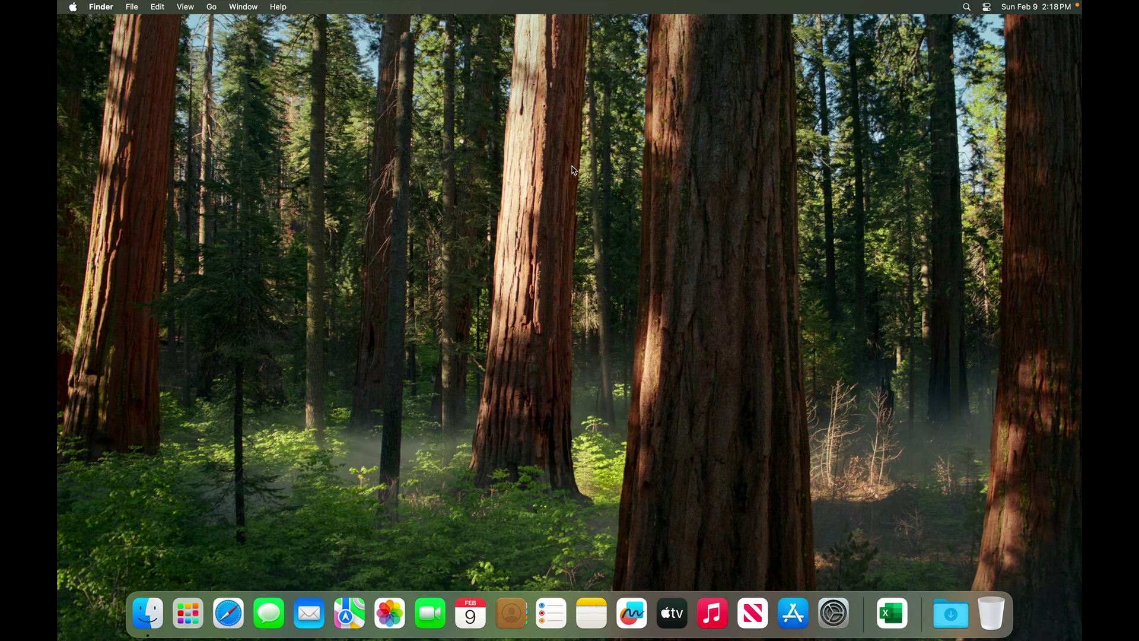
pyautogui.press('shift+super+q')
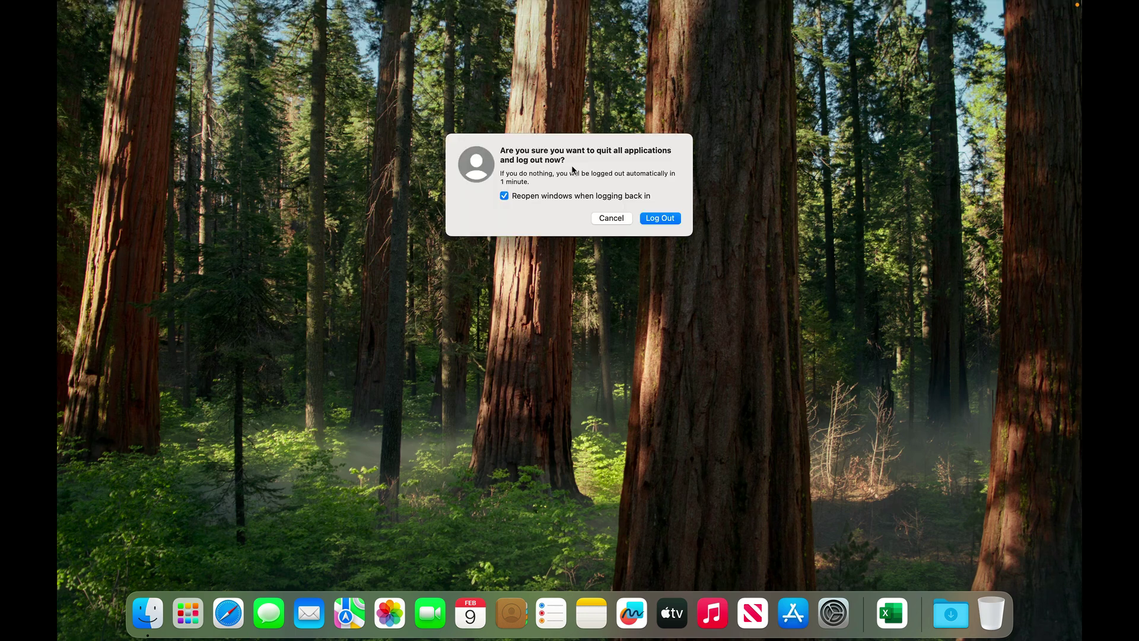
pyautogui.press('Return')
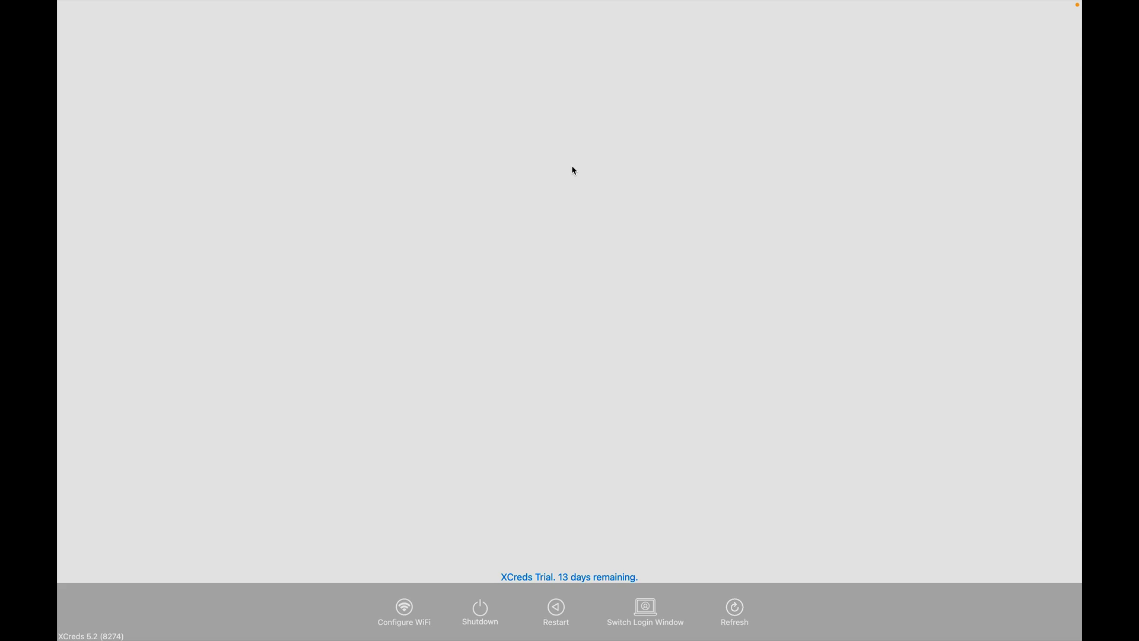
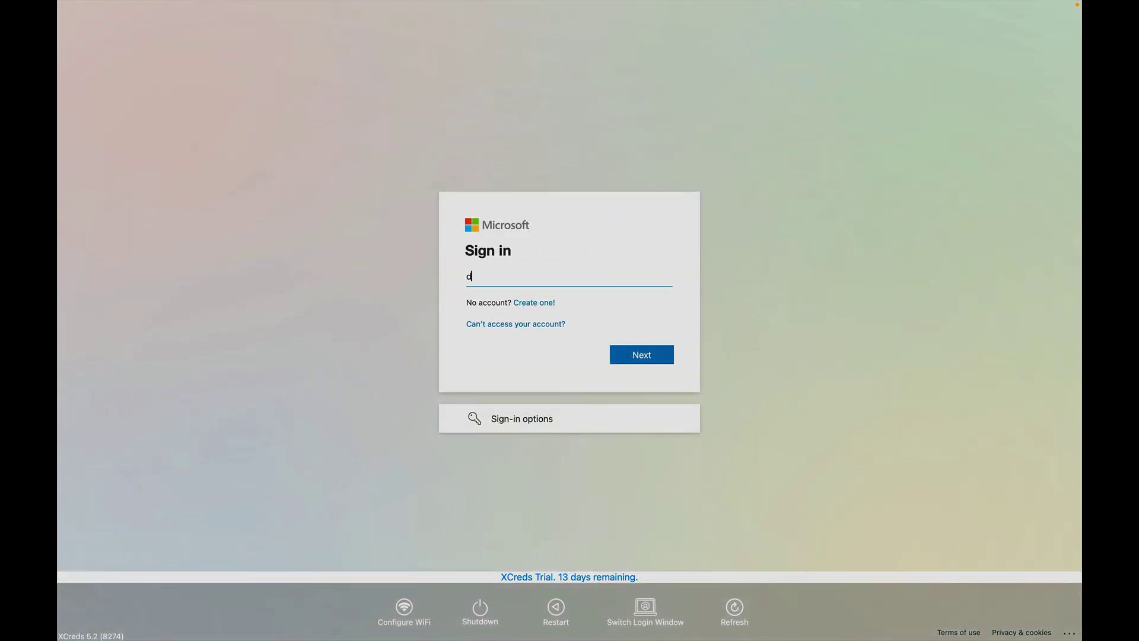
# Sign back in on the XCreds login window with the corrected Entra e-mail and the account password
pyautogui.press('Return')
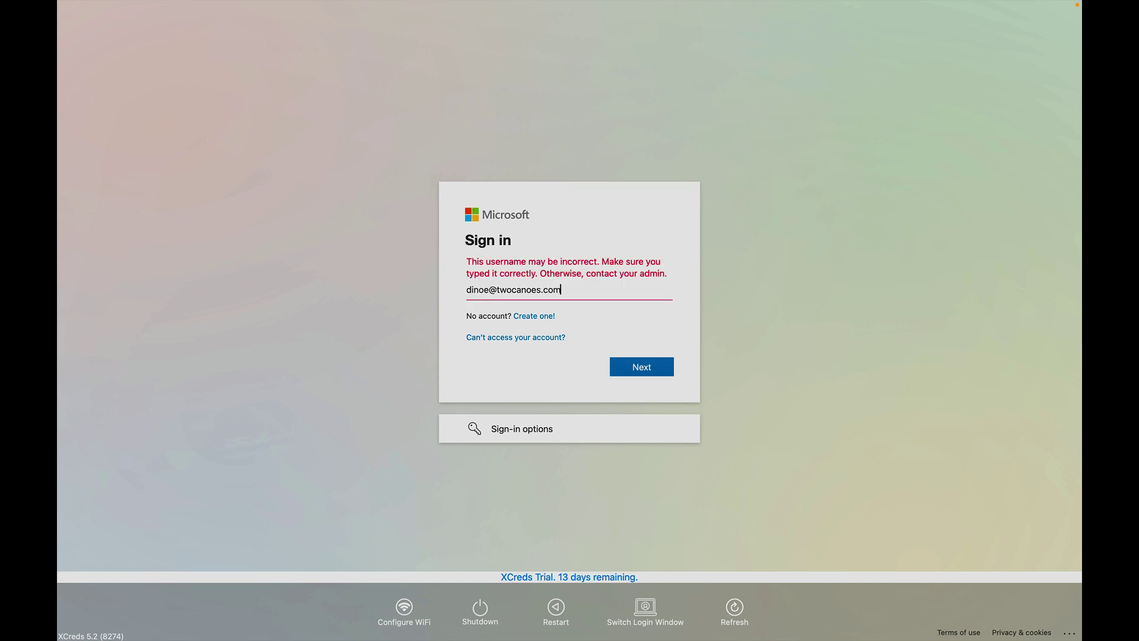
pyautogui.press('super+a')
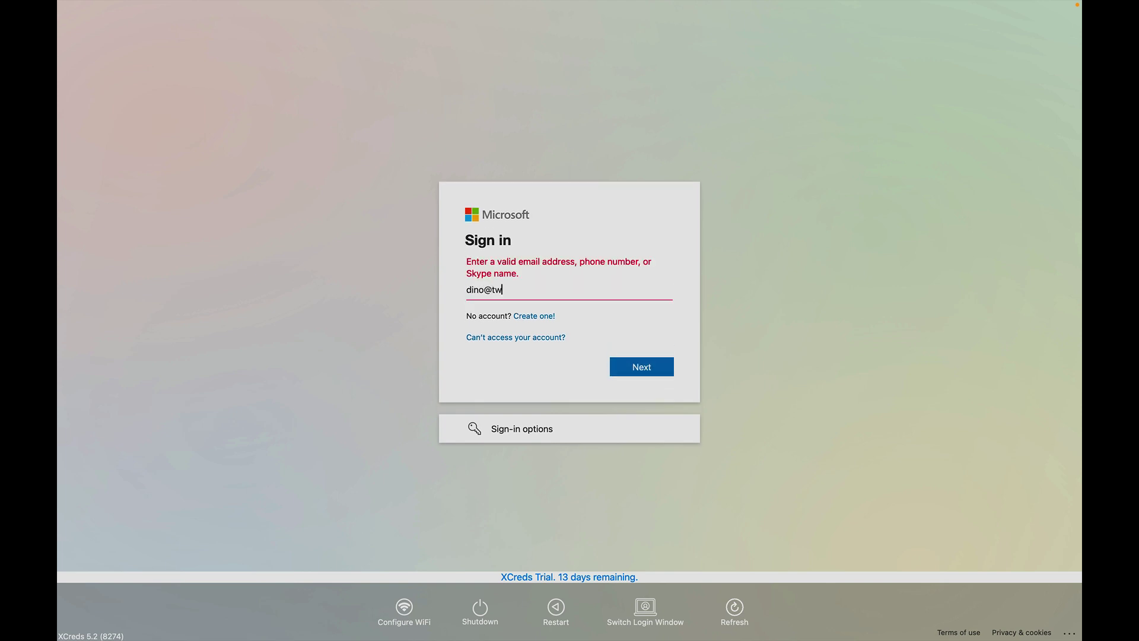
pyautogui.press('Return')
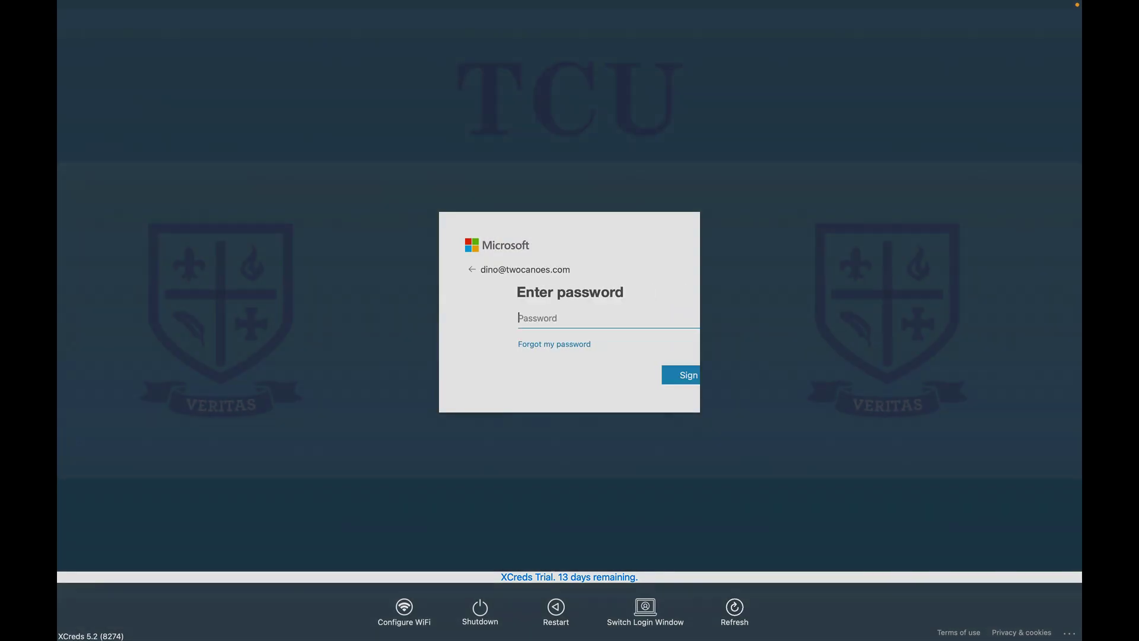
pyautogui.write('password1234')
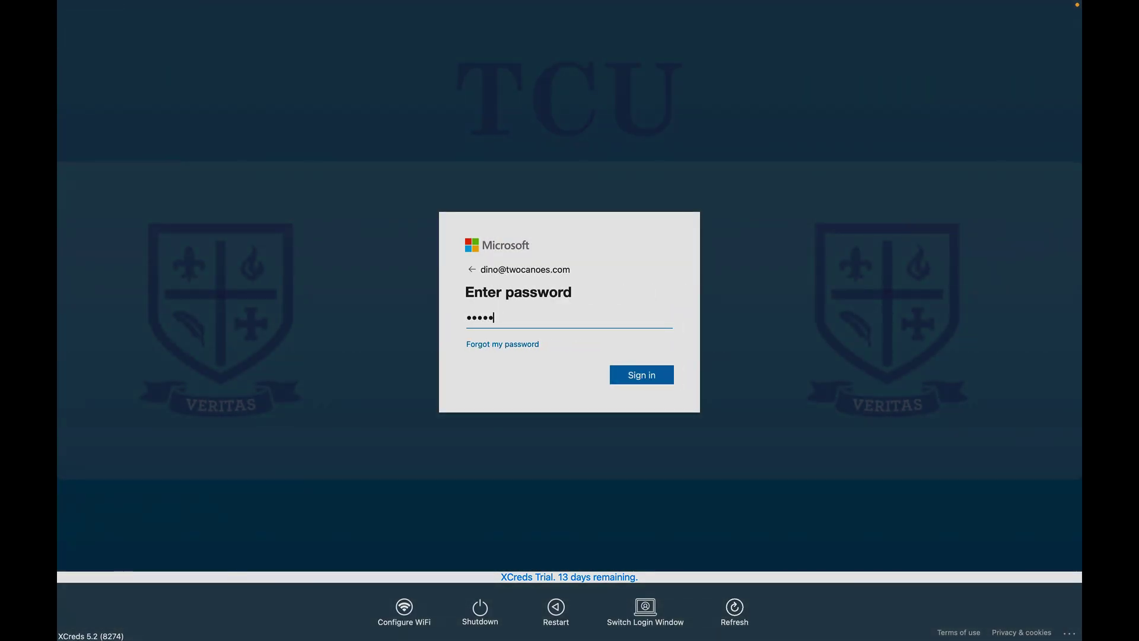
pyautogui.press('Return')
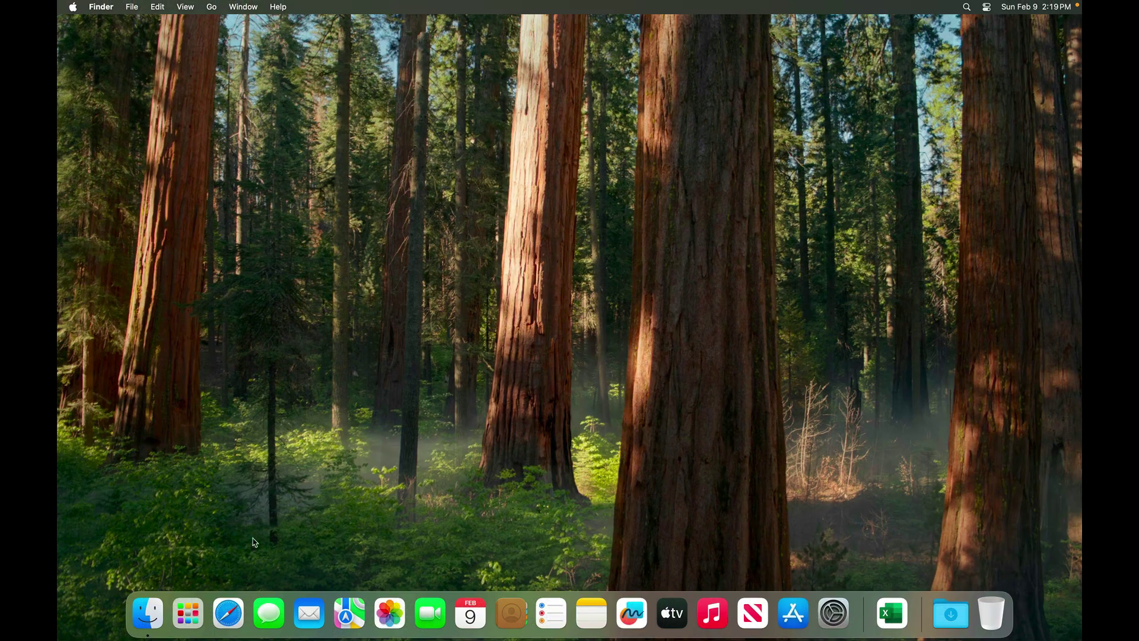
# In Safari, open azure.microsoft.com, sign in to the Azure portal home without credentials, then hide Safari
pyautogui.click(224, 620)
pyautogui.write('azu')
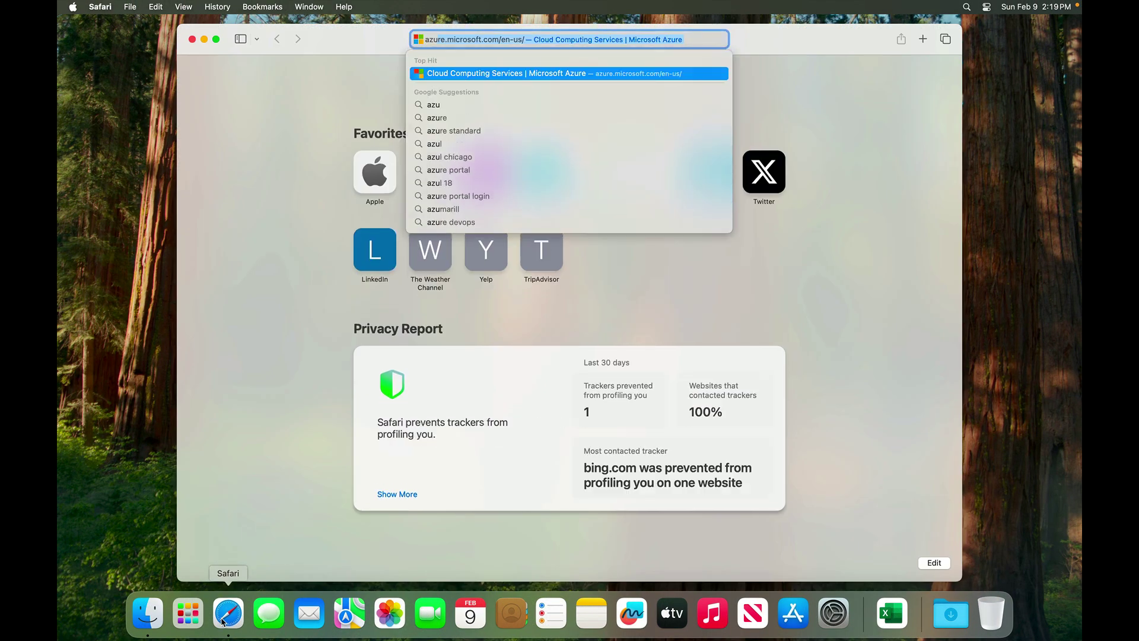
pyautogui.press('Return')
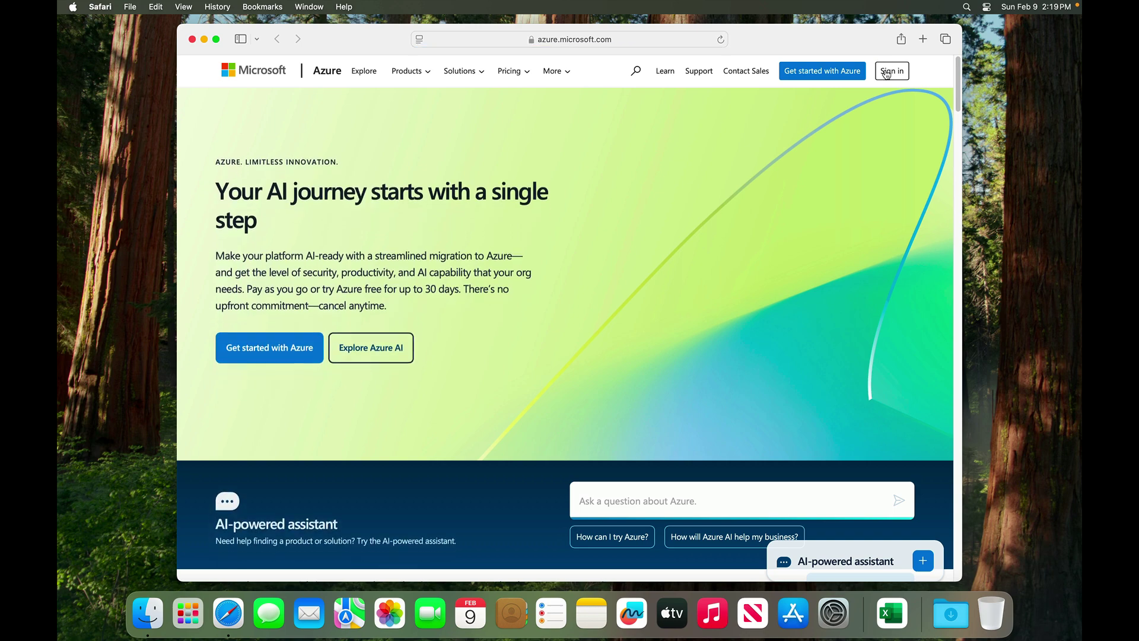
pyautogui.click(888, 70)
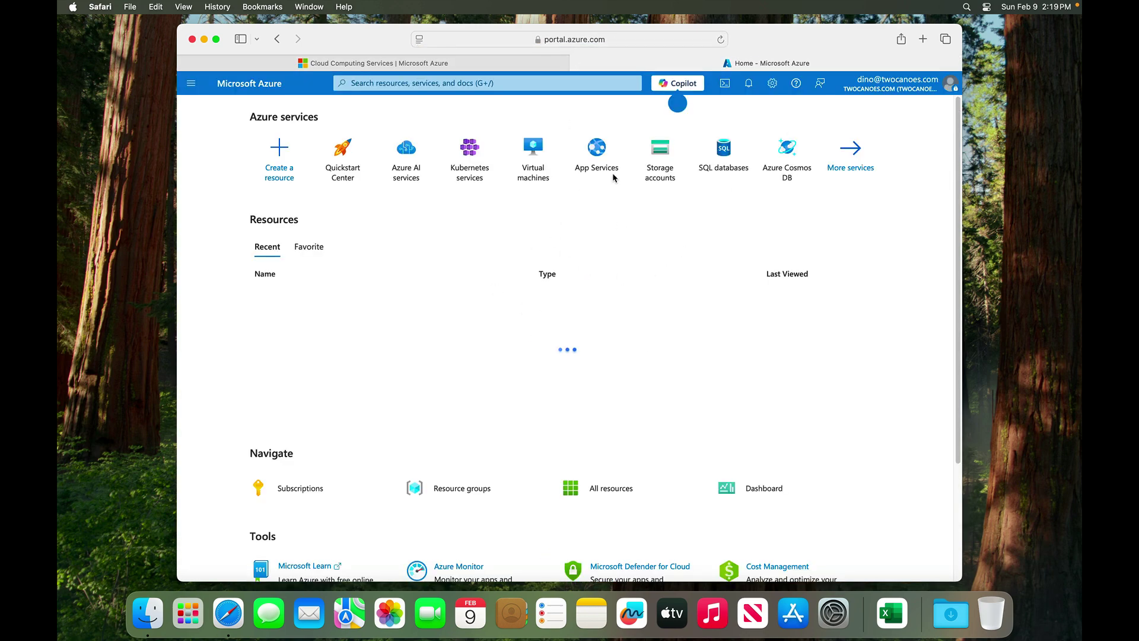
pyautogui.press('super+h')
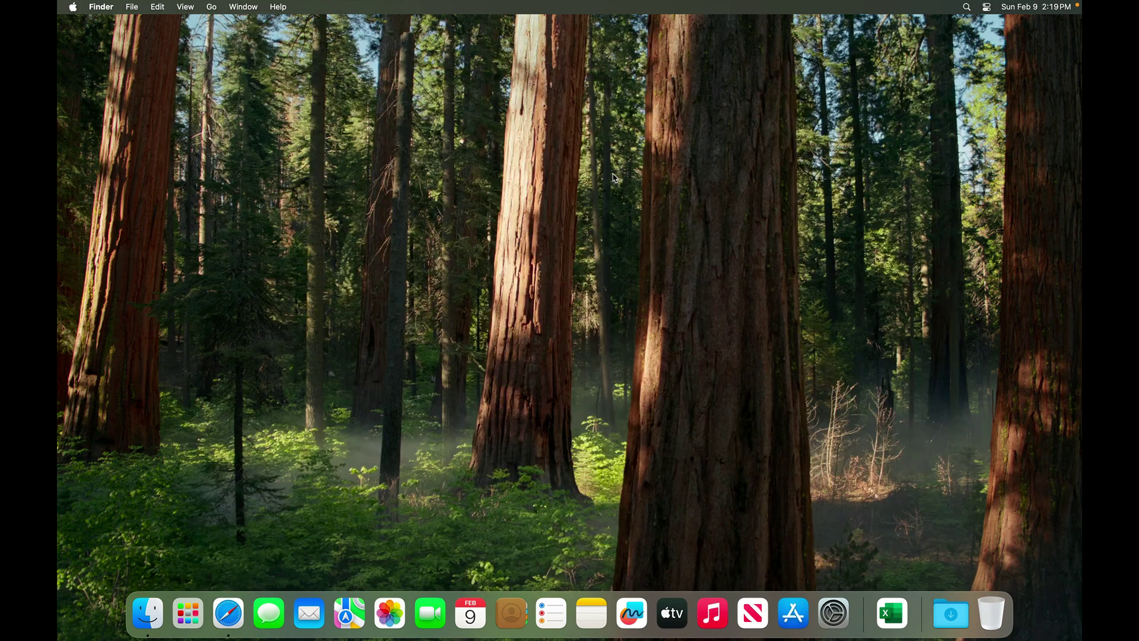
# Launch the XCreds app from the Applications folder
pyautogui.click(265, 258)
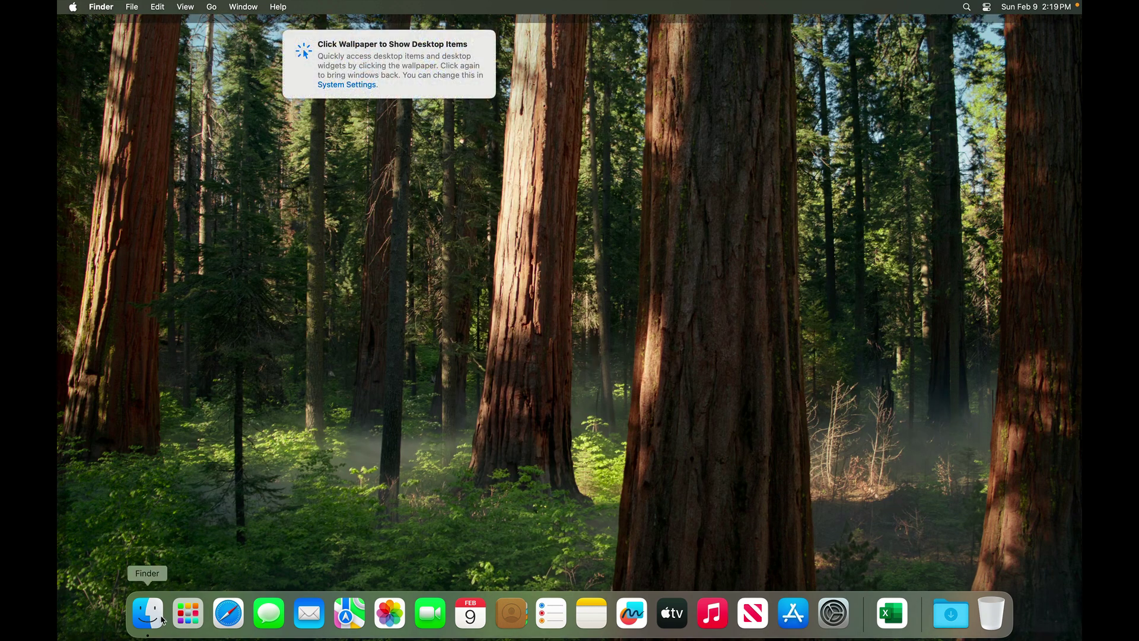
pyautogui.click(161, 618)
pyautogui.press('shift+super+a')
pyautogui.press('super+o')
pyautogui.press('super+w')
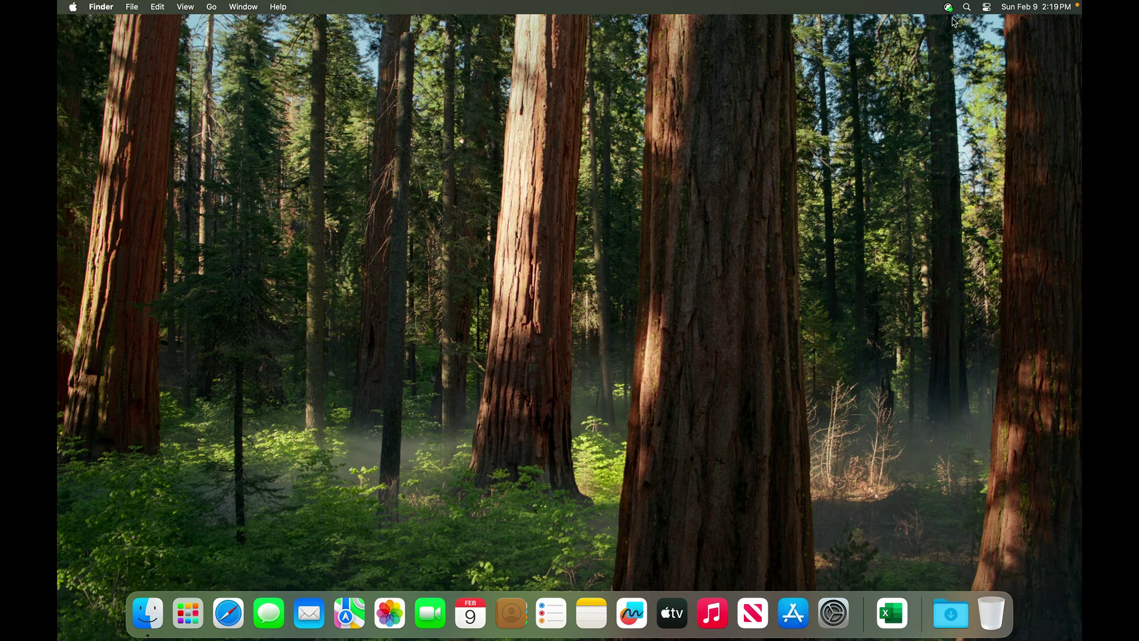
# Mount the Network Home share from the XCreds menu-bar Shares menu
pyautogui.click(955, 4)
pyautogui.click(954, 3)
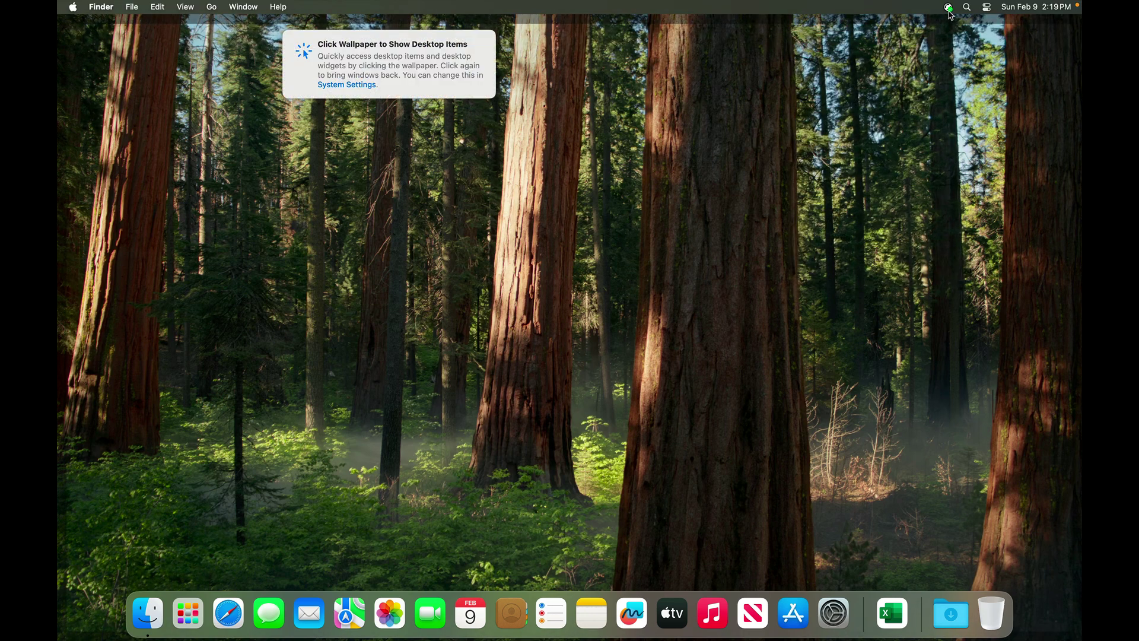
pyautogui.click(949, 7)
pyautogui.moveTo(961, 150)
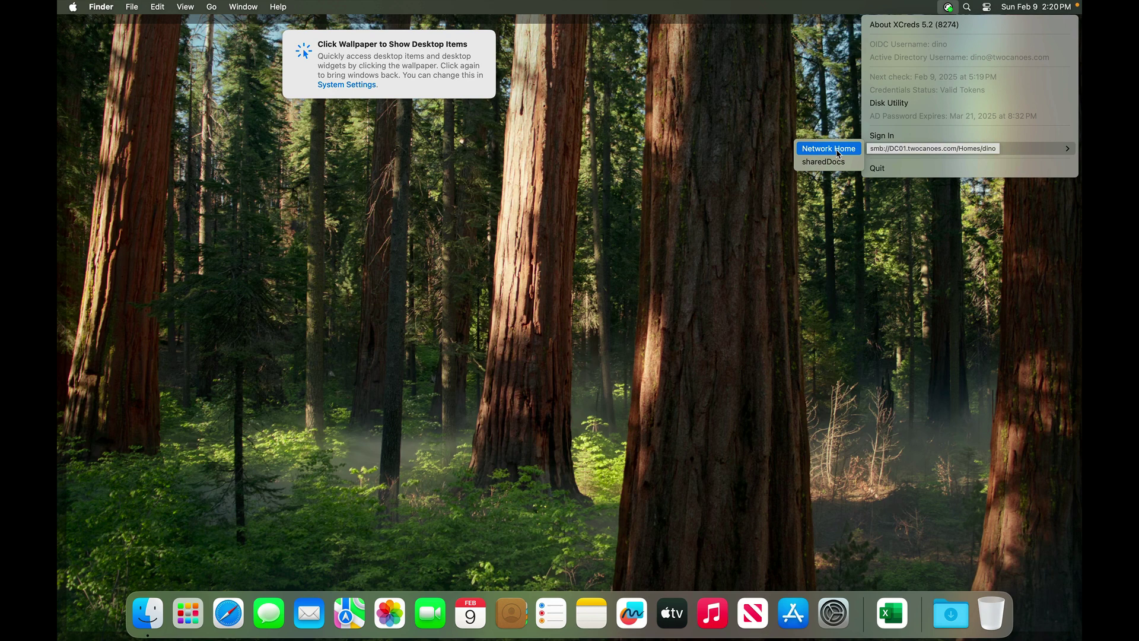
pyautogui.click(838, 153)
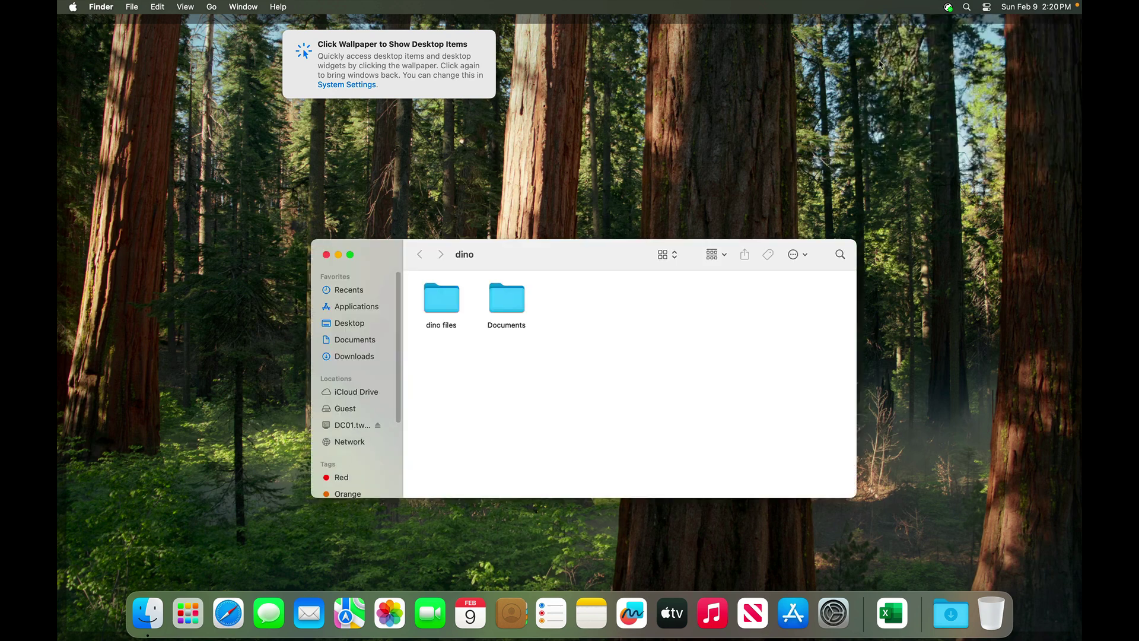
# Mount the sharedDocs share, then return to the dino home share tab
pyautogui.click(948, 7)
pyautogui.moveTo(943, 148)
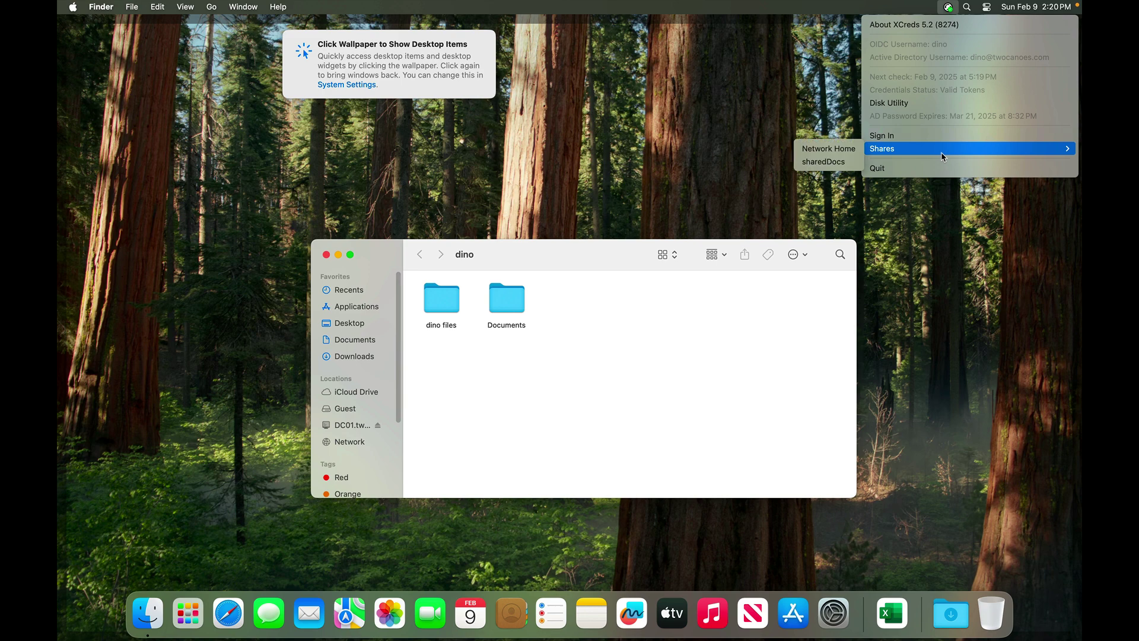
pyautogui.click(845, 166)
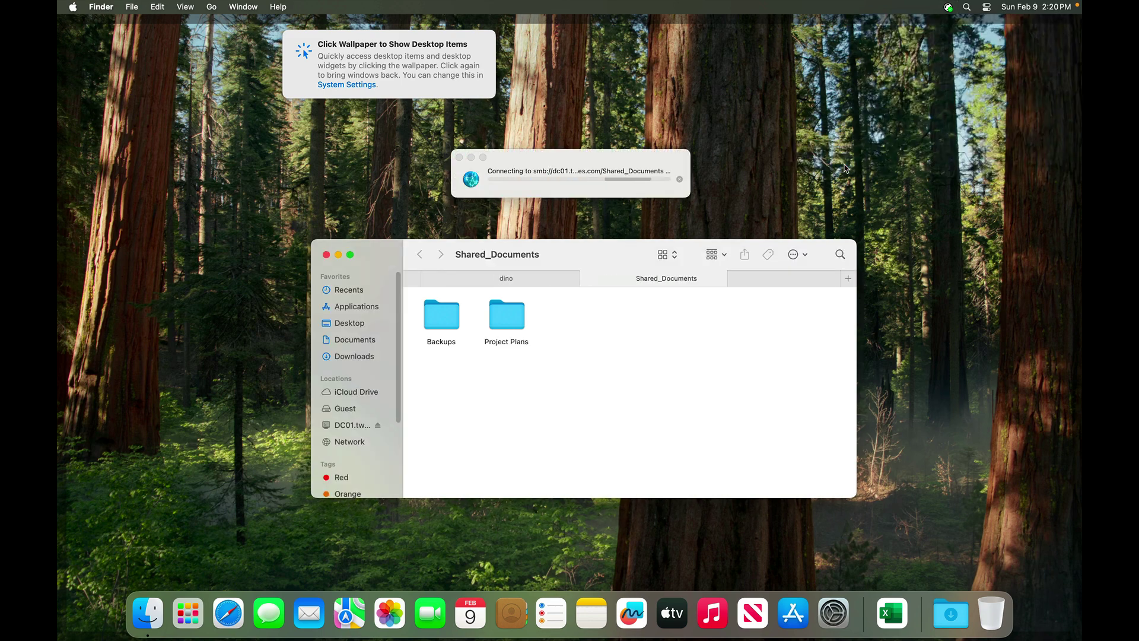
pyautogui.click(539, 276)
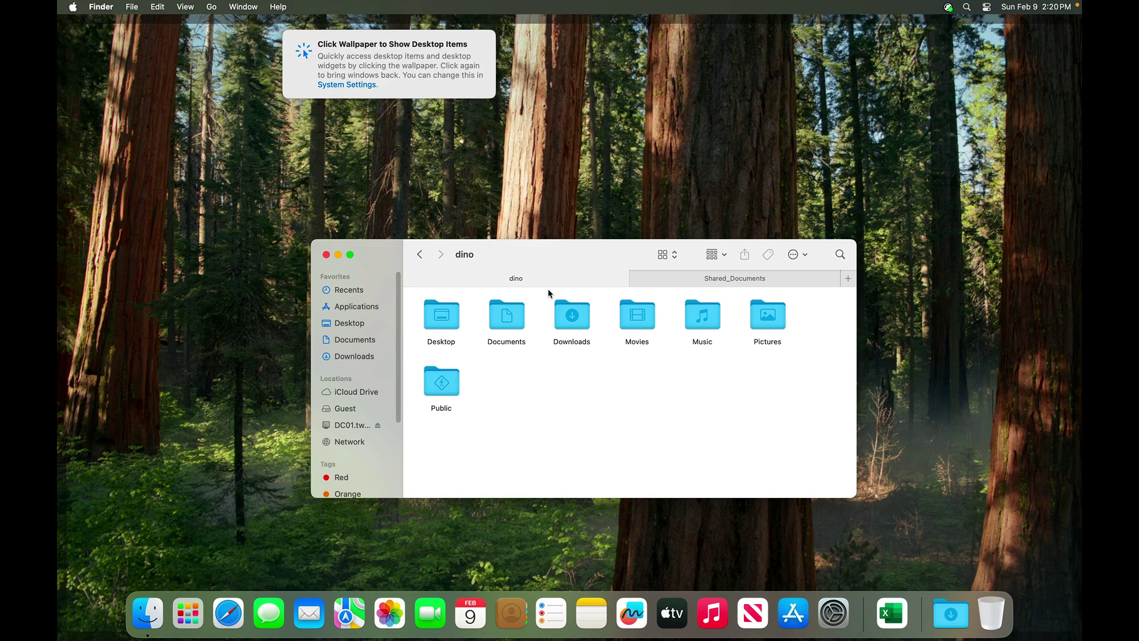
pyautogui.press('super+space')
pyautogui.write('ticket')
pyautogui.press('Return')
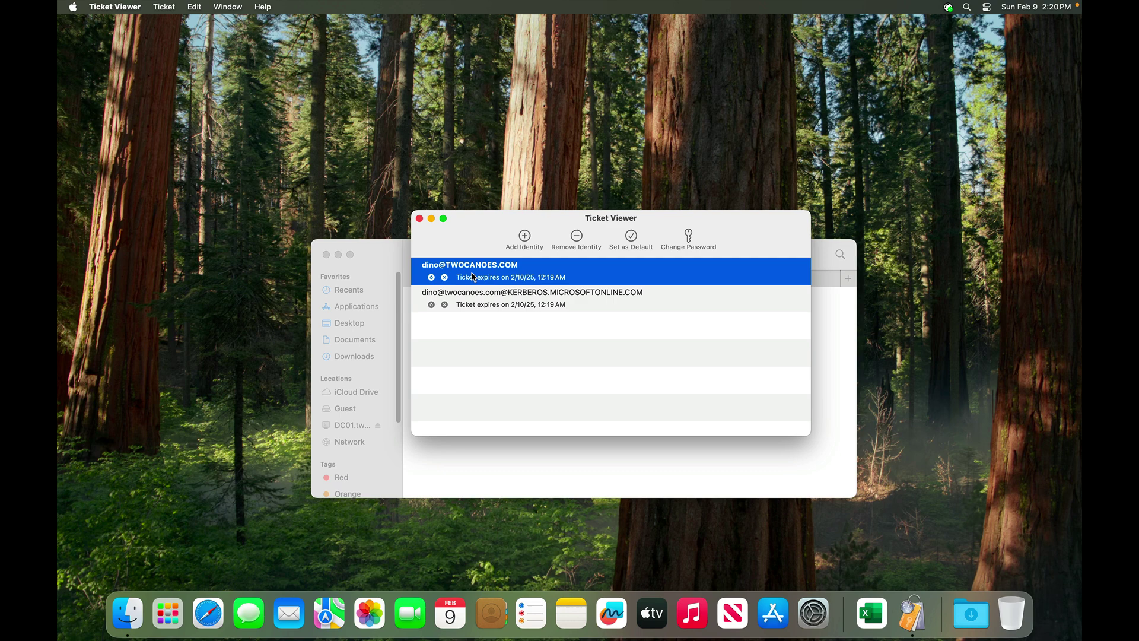
pyautogui.press('super+q')
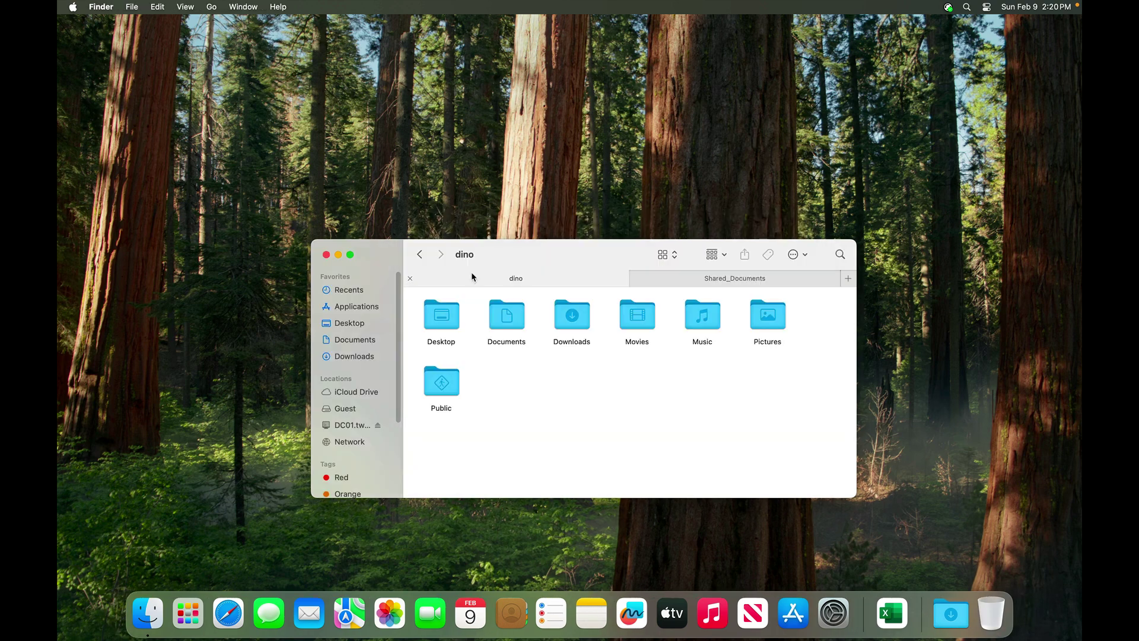